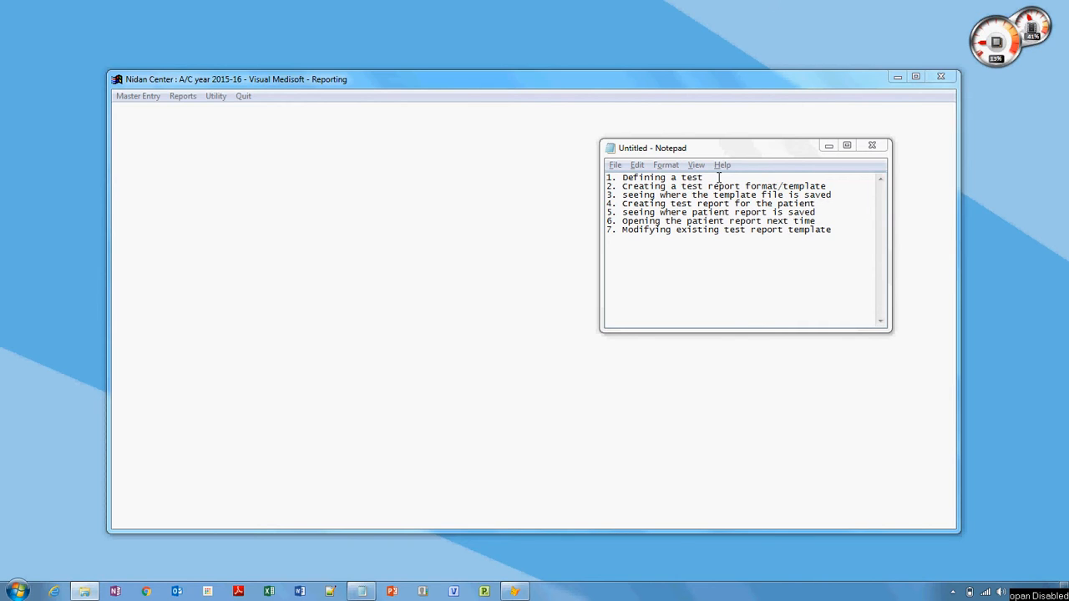
Step: Review the seven-item topic list in the note and minimize its window
click(832, 186)
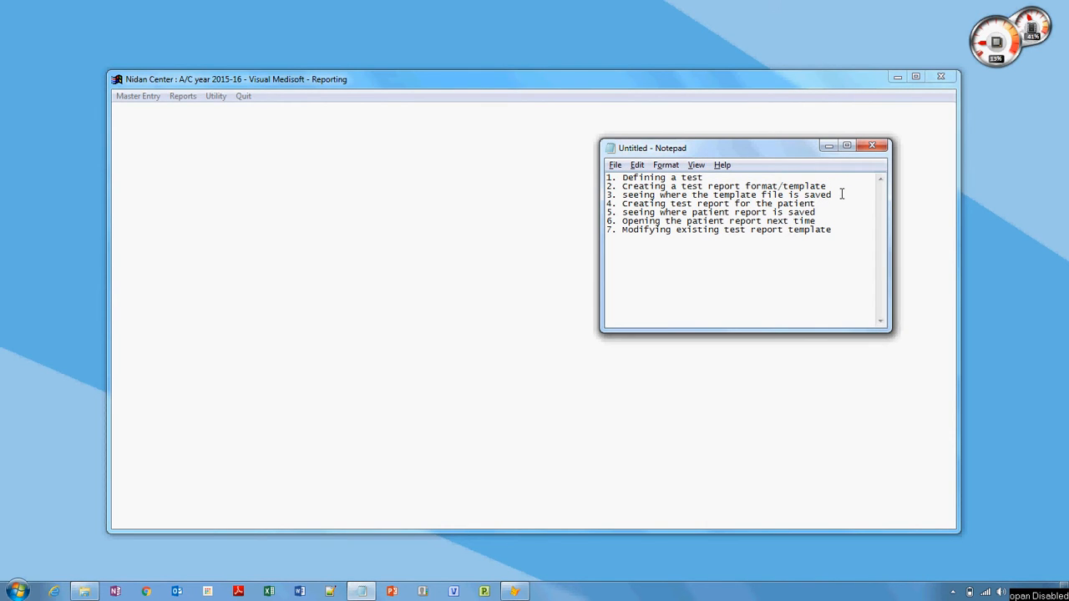
click(842, 194)
click(829, 220)
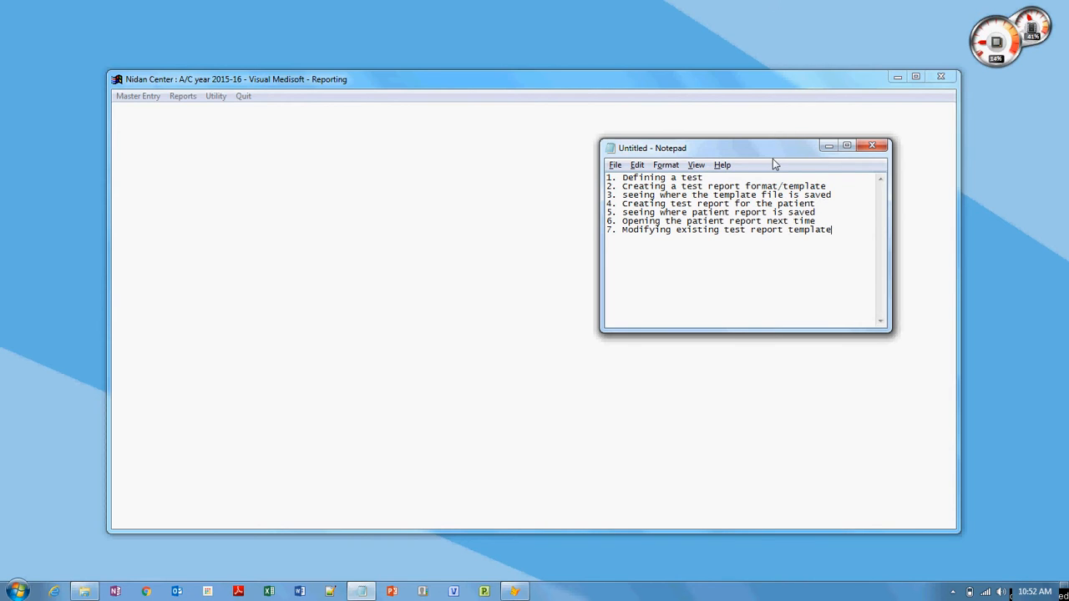
click(826, 147)
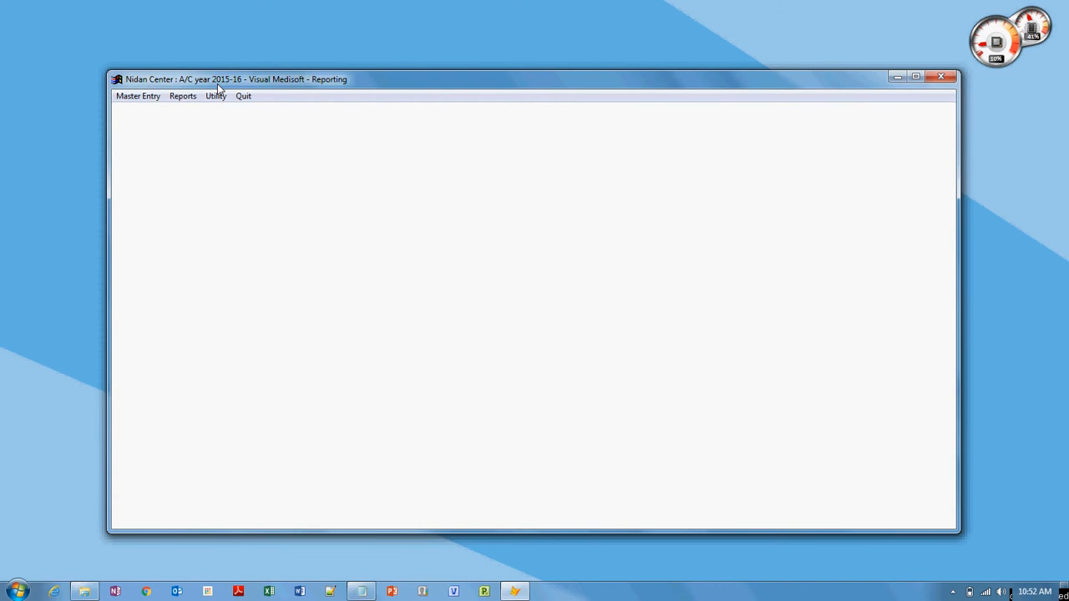
Step: Open the tests defined under the XRay tests group in the Tests Library
click(140, 99)
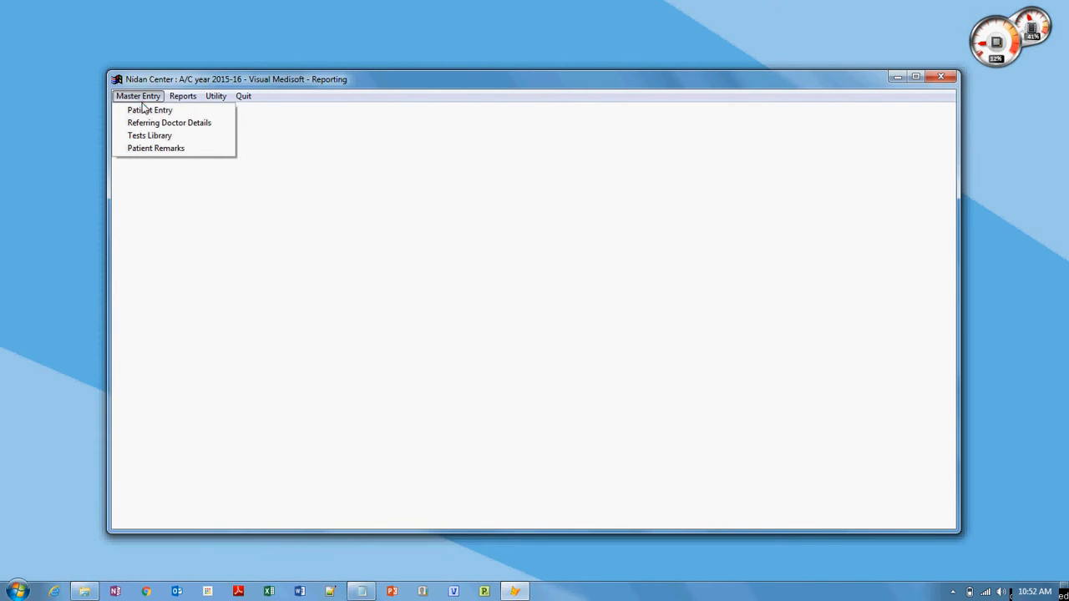
click(154, 139)
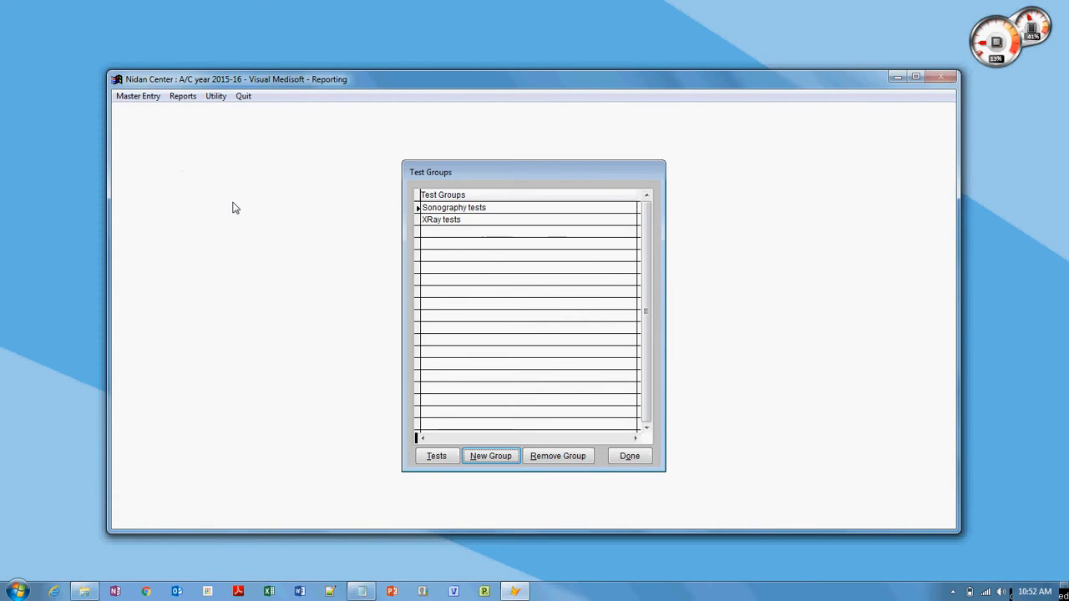
click(431, 218)
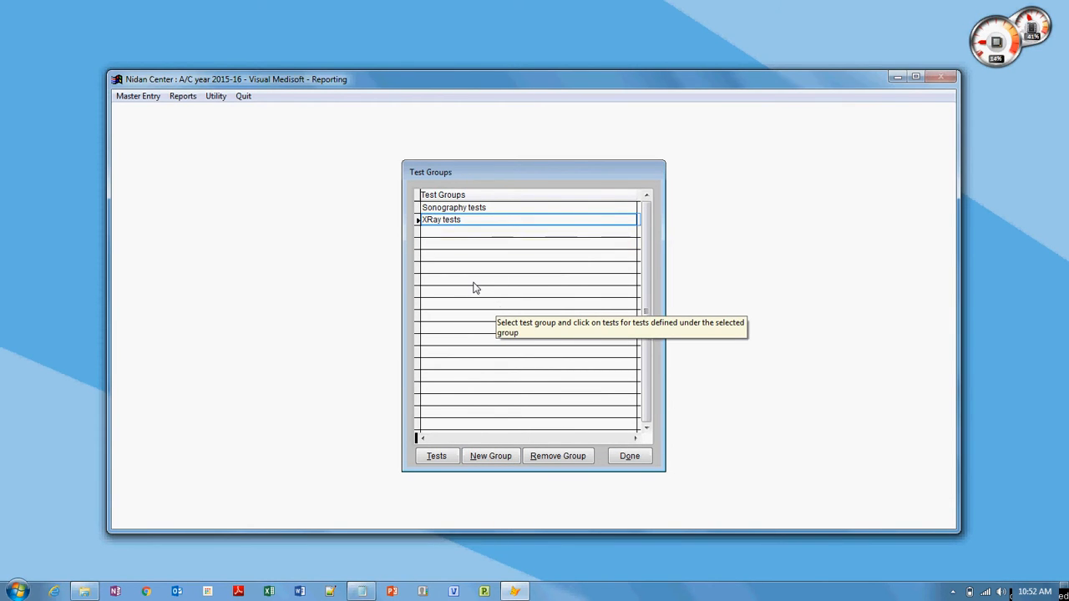
click(436, 457)
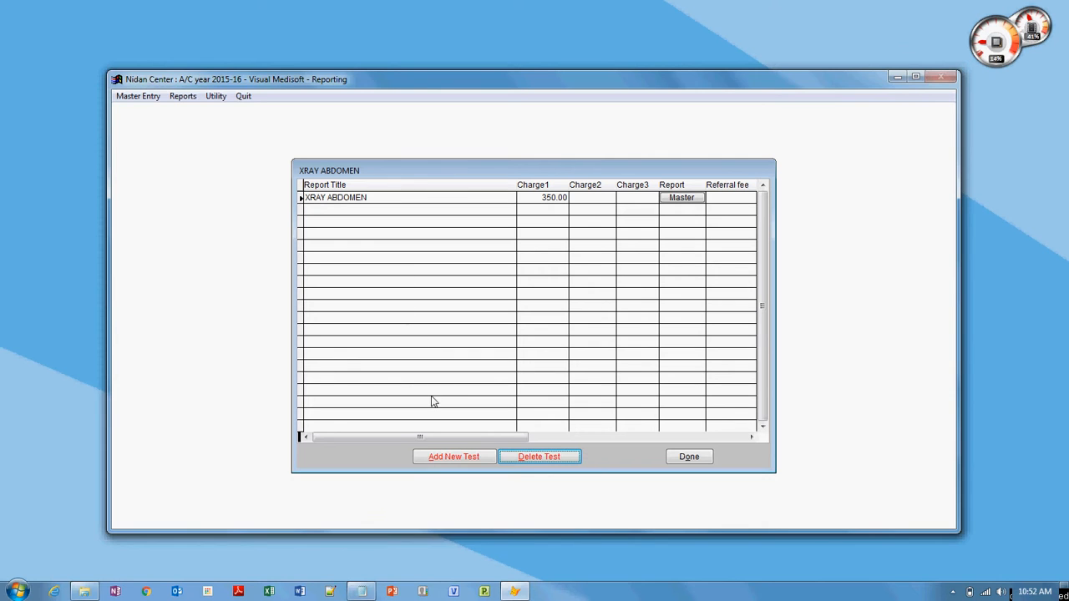
Step: Add a new test titled XRAY CHEST PA with Charge1 set to 450 and refresh the test list
click(458, 457)
text(XR)
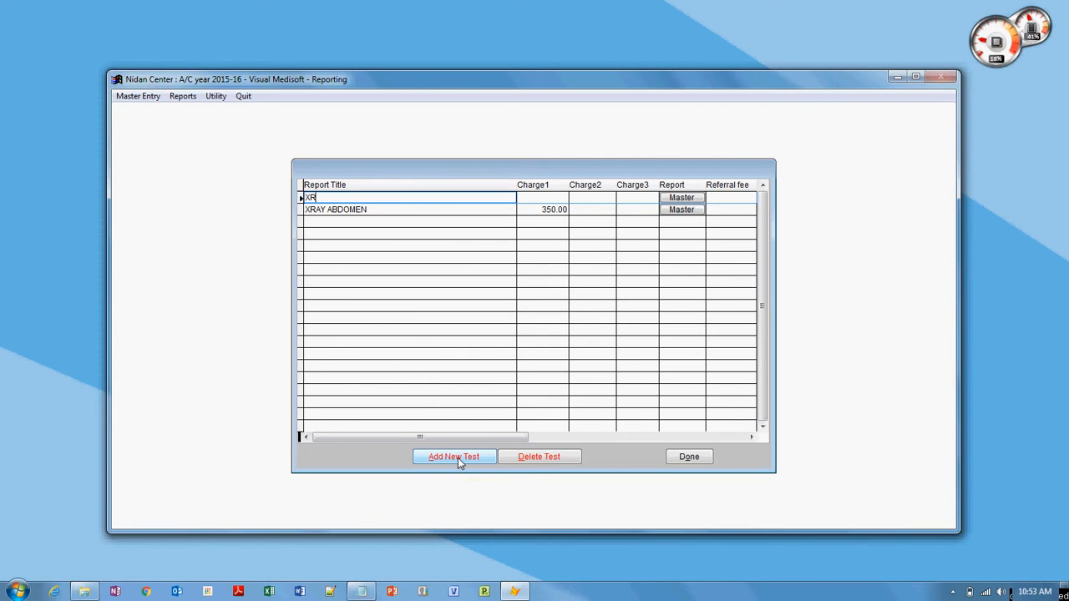
text(AY CHEST PA)
key(Tab)
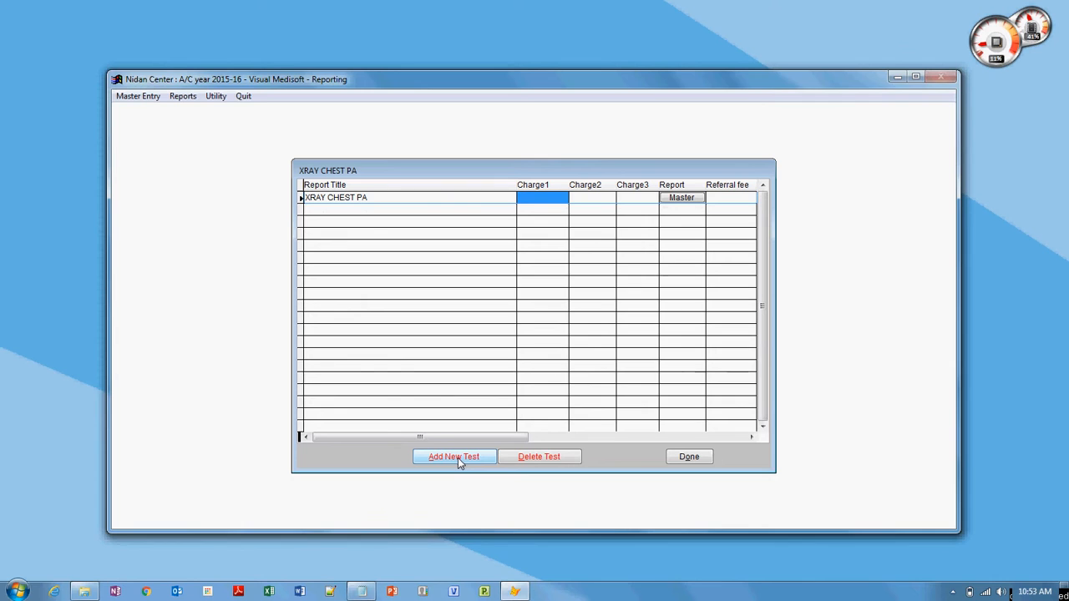
text(45)
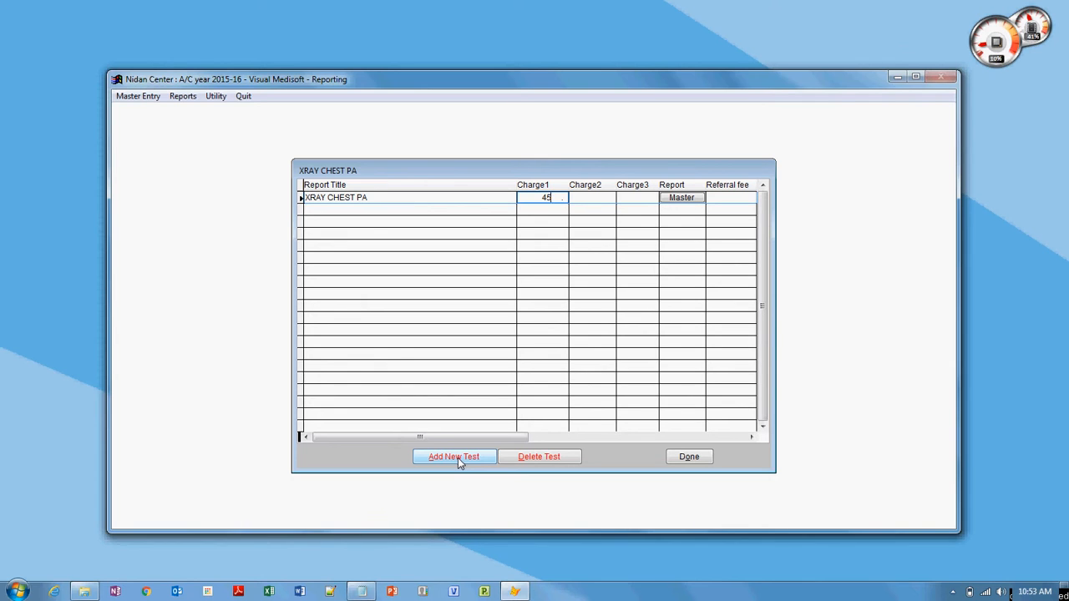
text(0)
key(Tab)
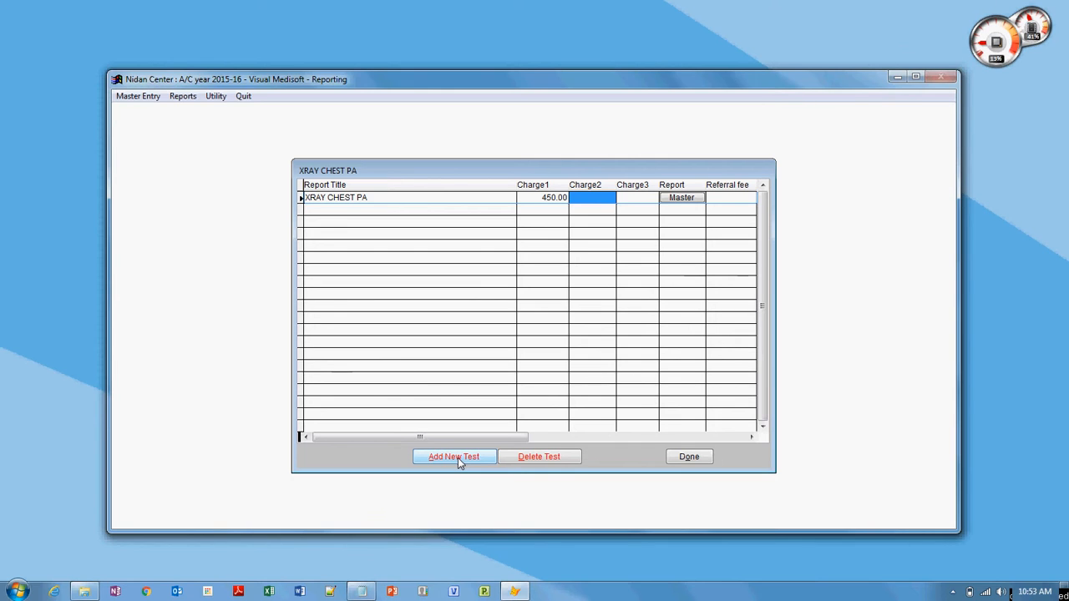
click(763, 185)
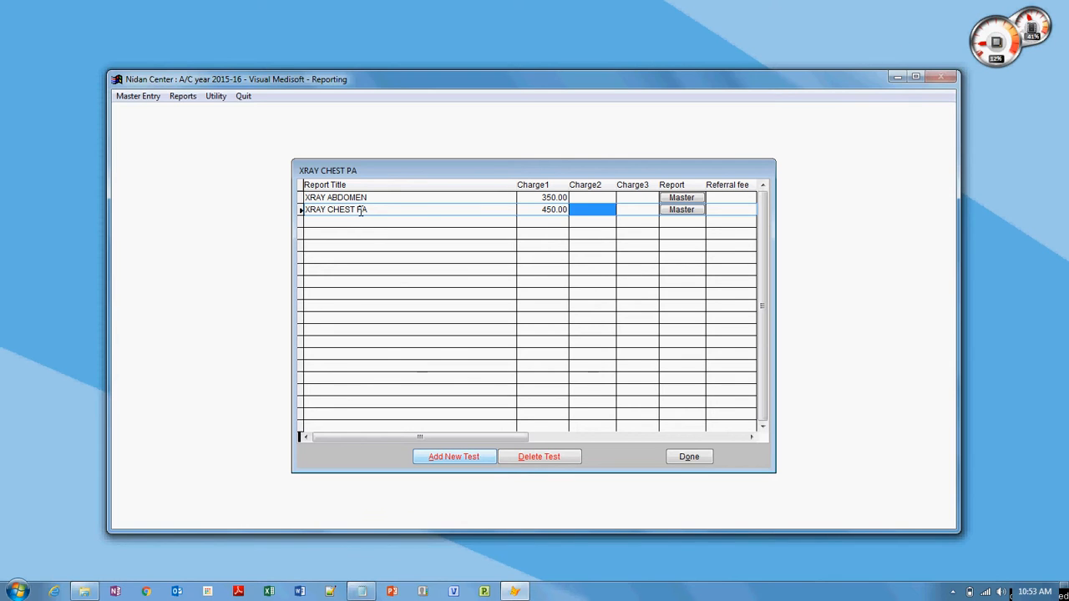
Step: Create the master report template for XRAY CHEST PA with the report file name CHESTPA1
click(682, 210)
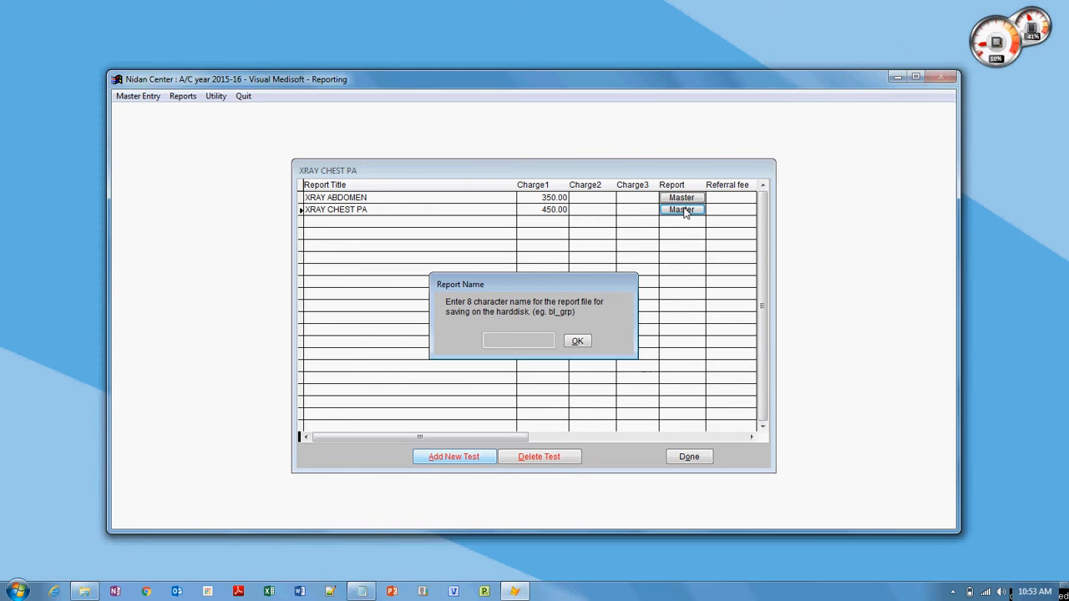
text(CHESTPA1)
key(Tab)
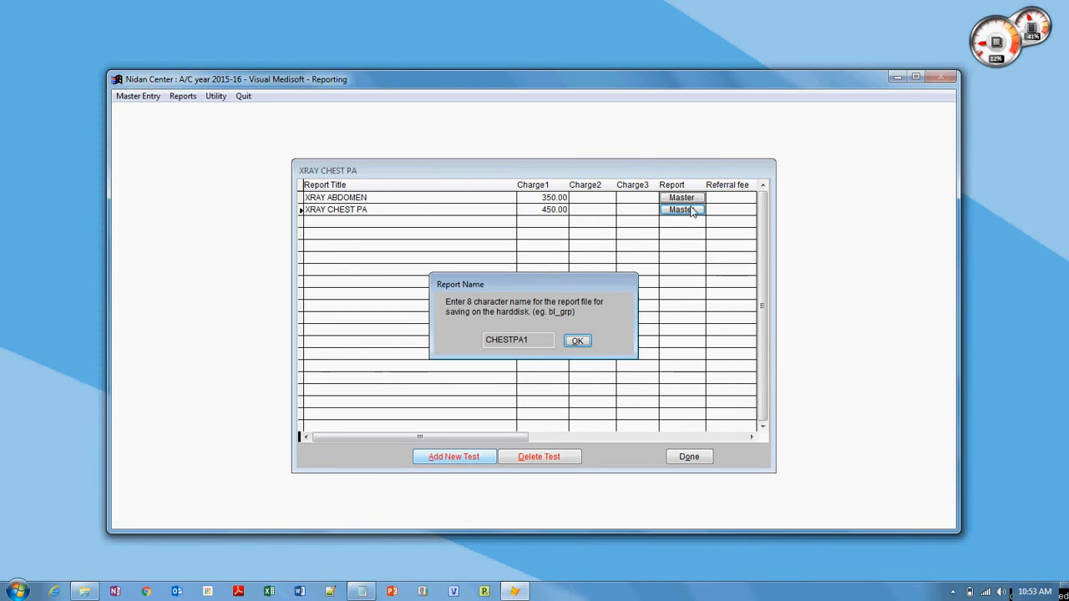
click(577, 341)
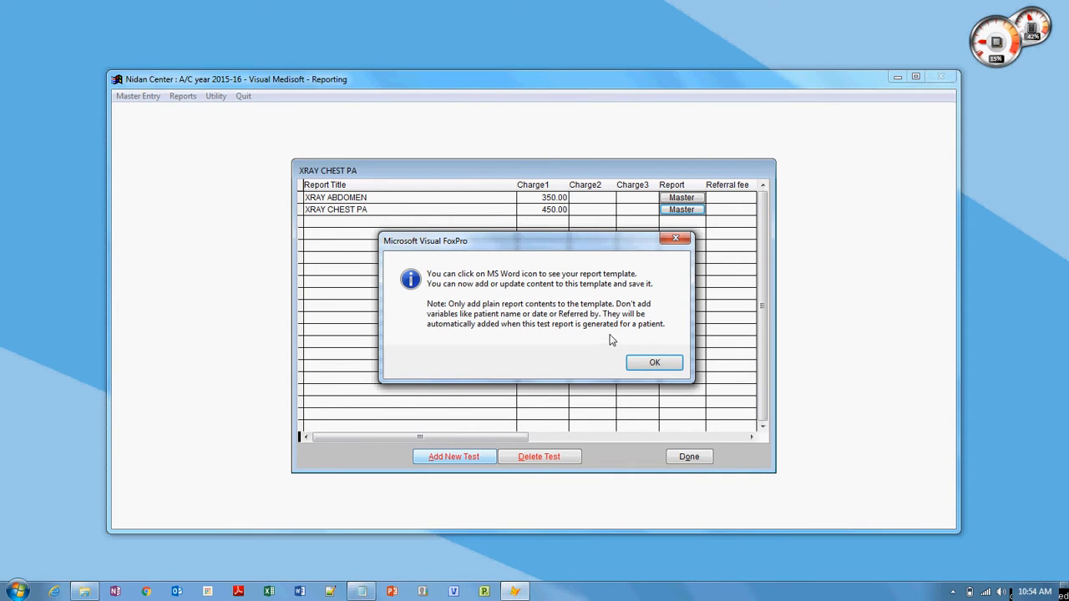
click(655, 364)
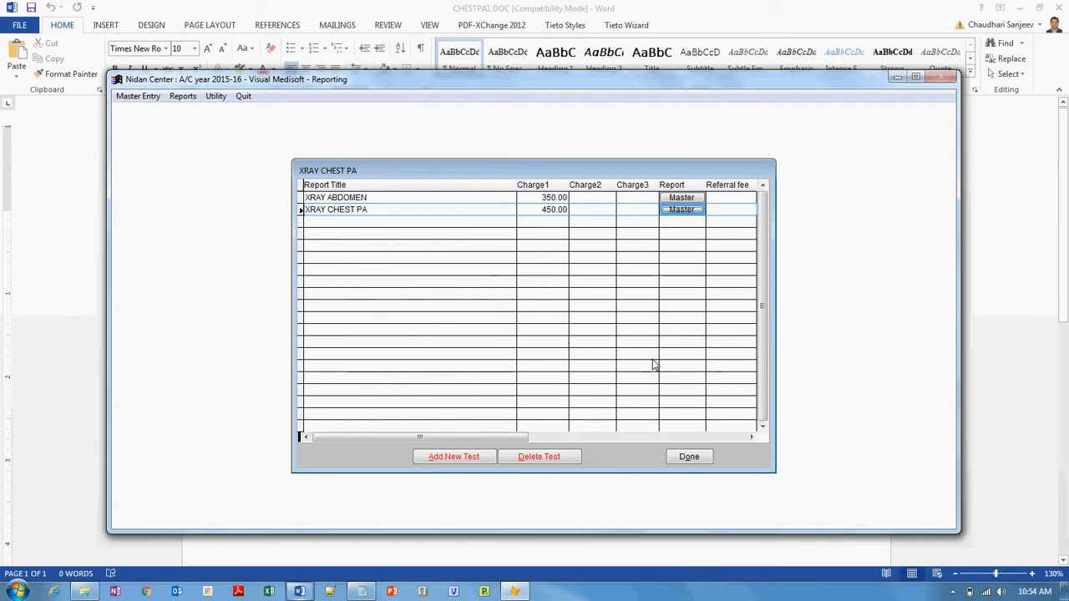
Step: Switch to Word and insert the X RAY CHEST PA VIEW report text with findings and conclusion, one line down in CHESTPA1.DOC
click(665, 6)
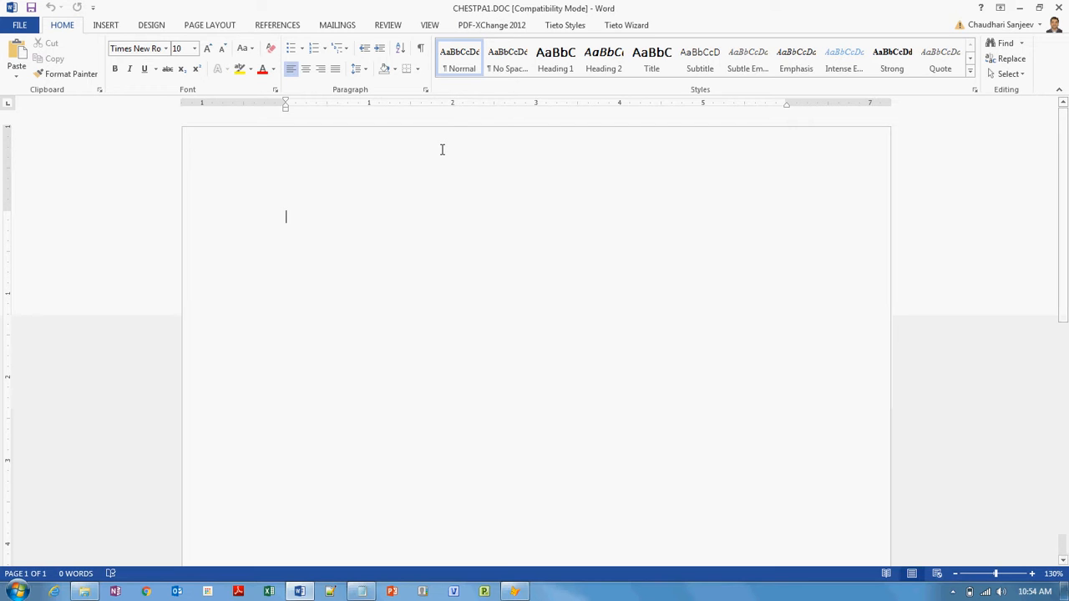
key(Return)
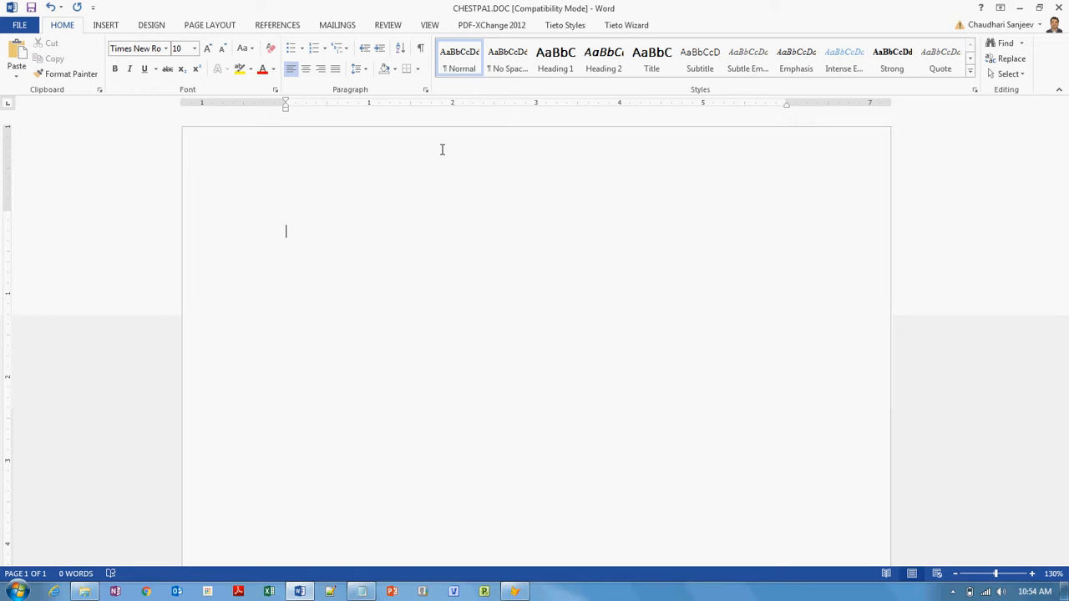
text(X RAY CHEST PA VIEW.  Both domes of the diaphragm appear clear & at normal position. The heart, the aorta, the mediastinum & the pulmonary vasculature reveal no abnormality. Lungs show no acute or active parenchymal pathology. Pleural sinuses are clear on both sides. No hilar or mediastinal lymphadenopathy is seen. No pathology is evident in thoracic bony cage & the soft tissues.  CONCLUSION : NORMAL X RAY CHEST PA VIEW.)
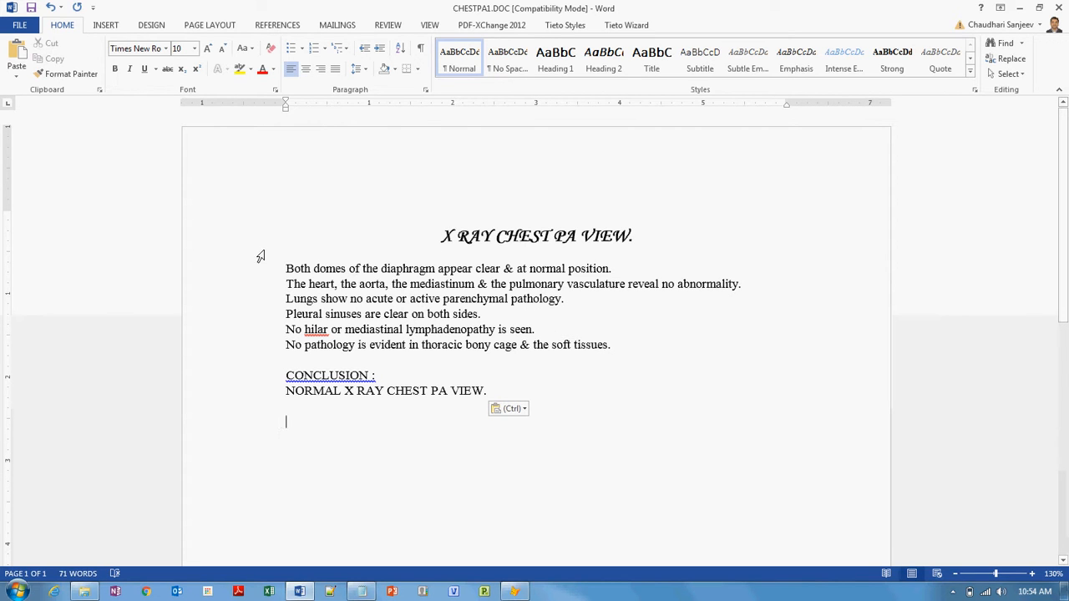
Step: Remove the bold formatting from the X RAY CHEST PA VIEW title
click(228, 244)
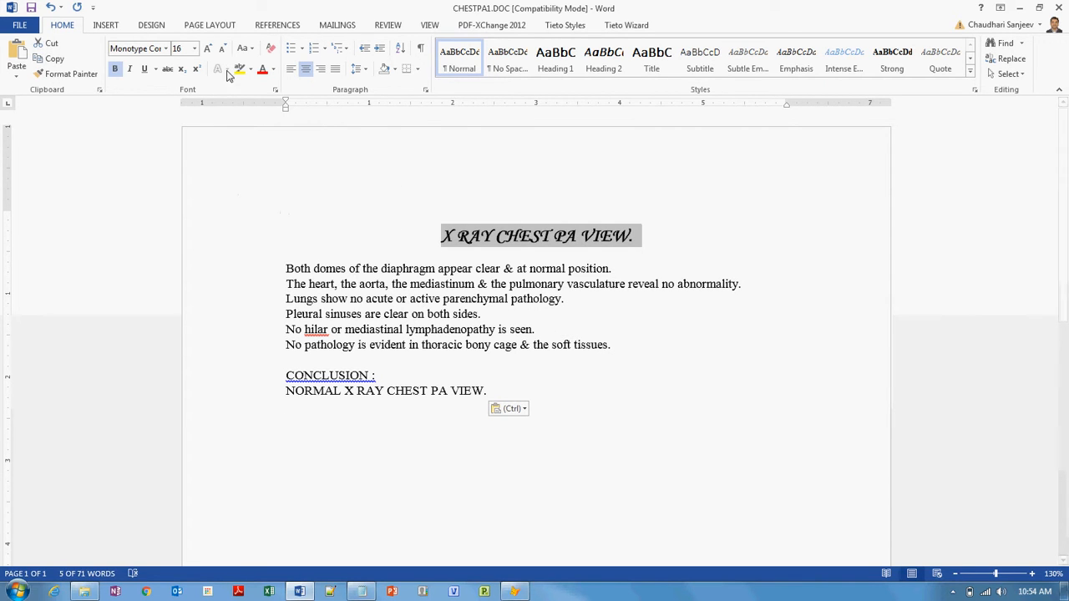
click(131, 69)
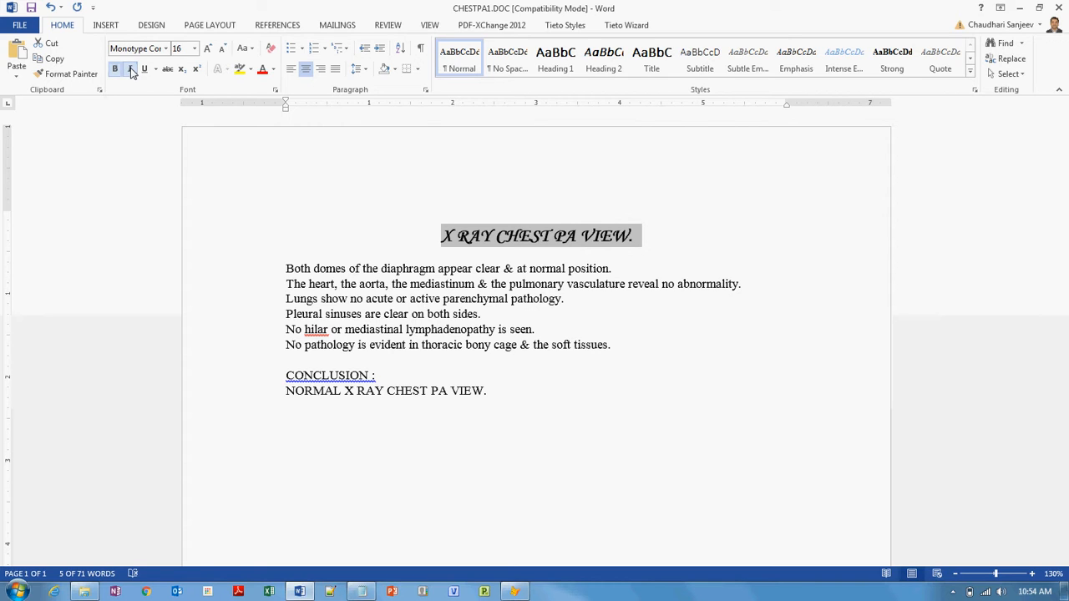
click(129, 69)
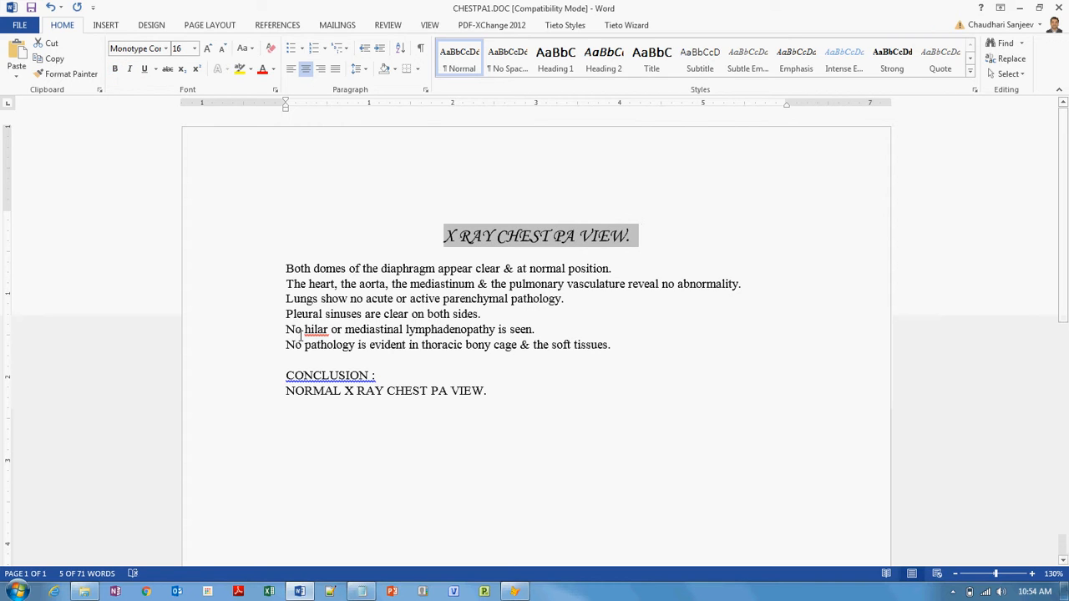
Step: Add the closing line "Thanking you," and a doctor's name line below the conclusion
click(497, 396)
key(Return)
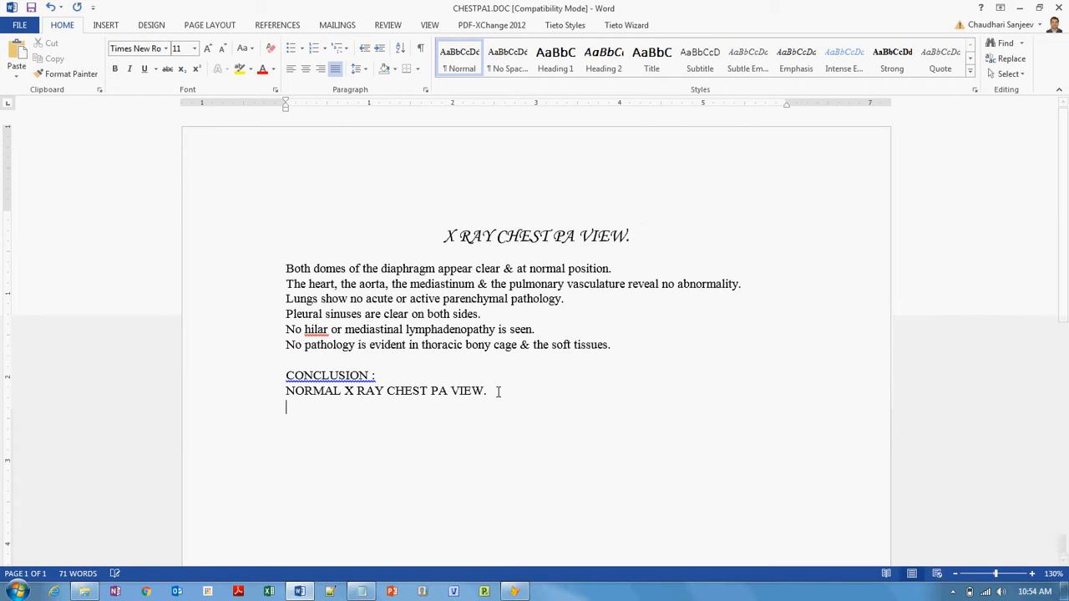
key(Return)
text(Thanking you,)
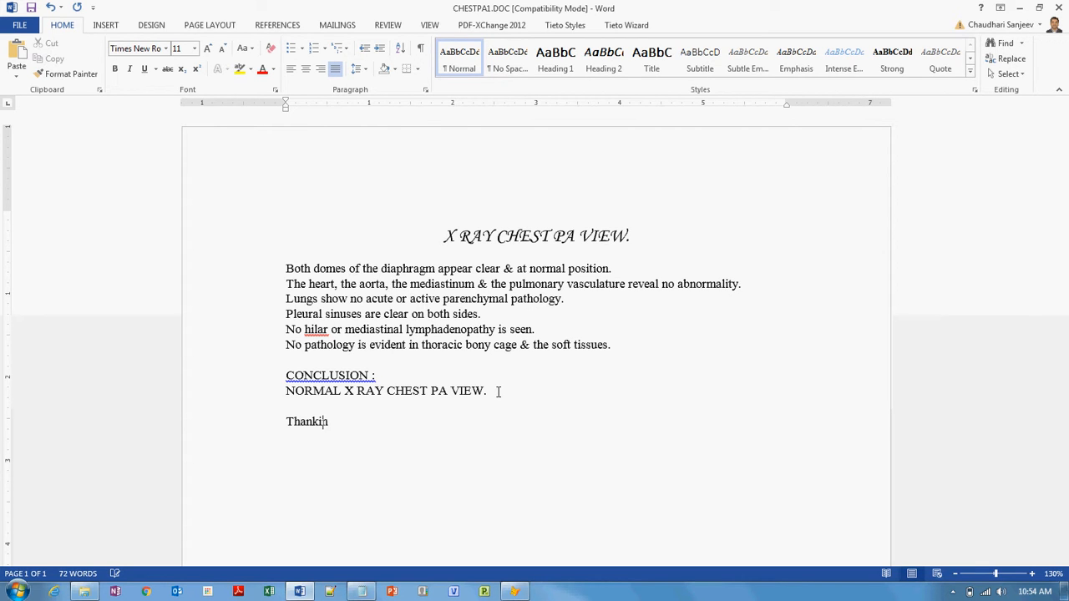
key(Return)
text(Dr. XYZ.)
Step: Save and close the report template, and close the test list and test groups in Visual Medisoft
click(31, 7)
click(1058, 9)
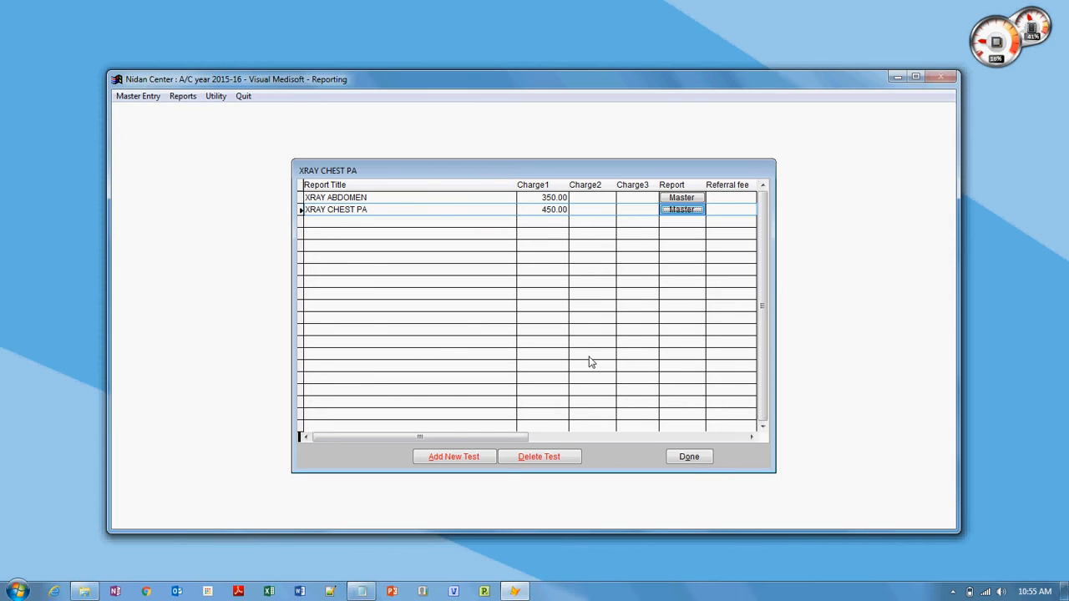
click(686, 458)
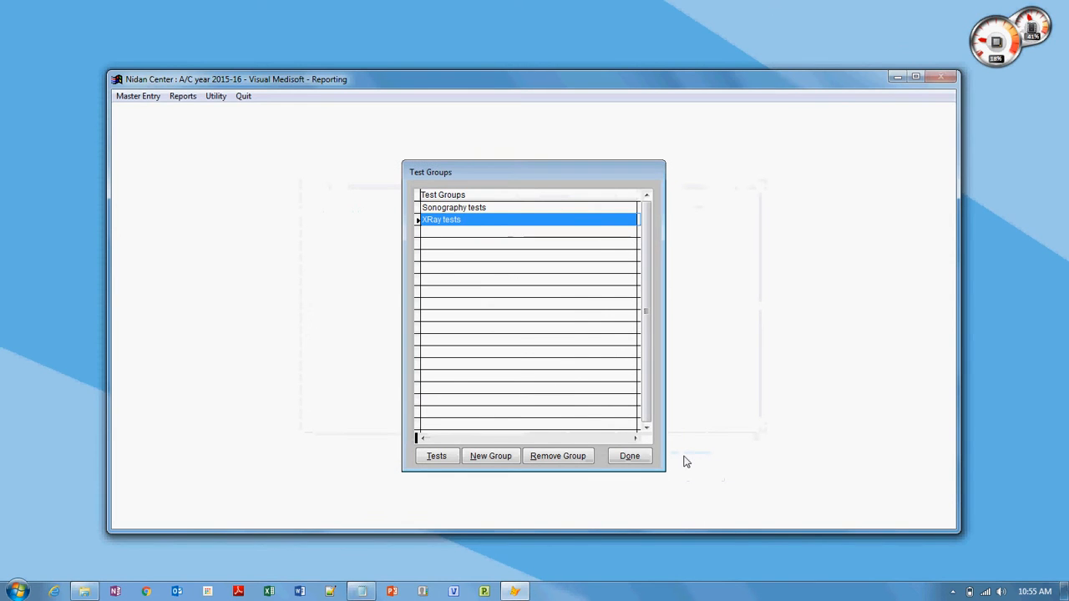
click(630, 456)
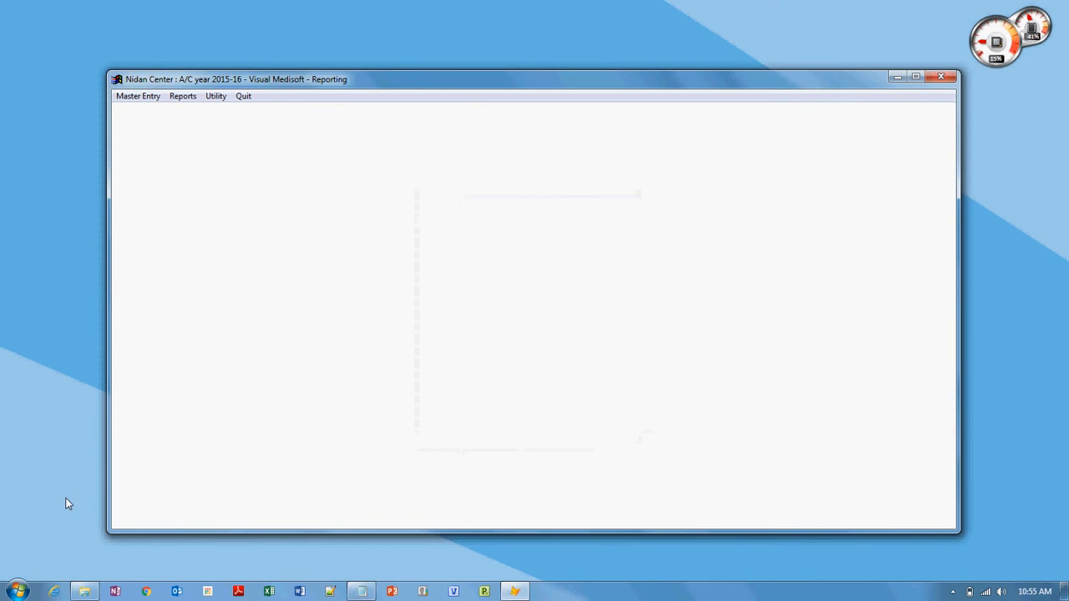
Step: Switch to Windows Explorer, locate CHESTPA1.DOC in the d115-16 folder of VMS2015M, and minimize the window
click(84, 592)
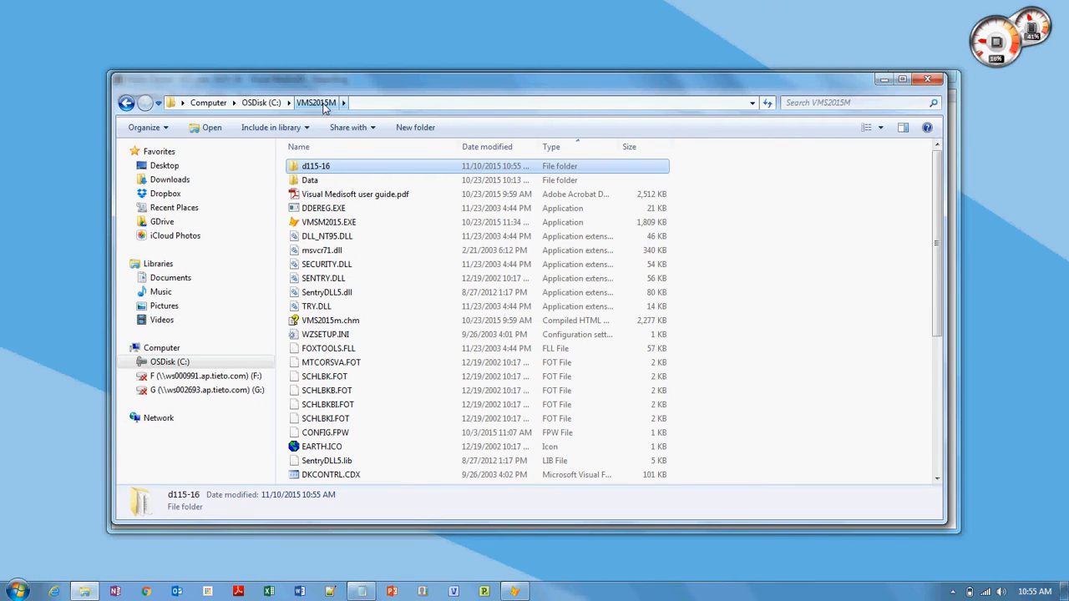
double_click(339, 171)
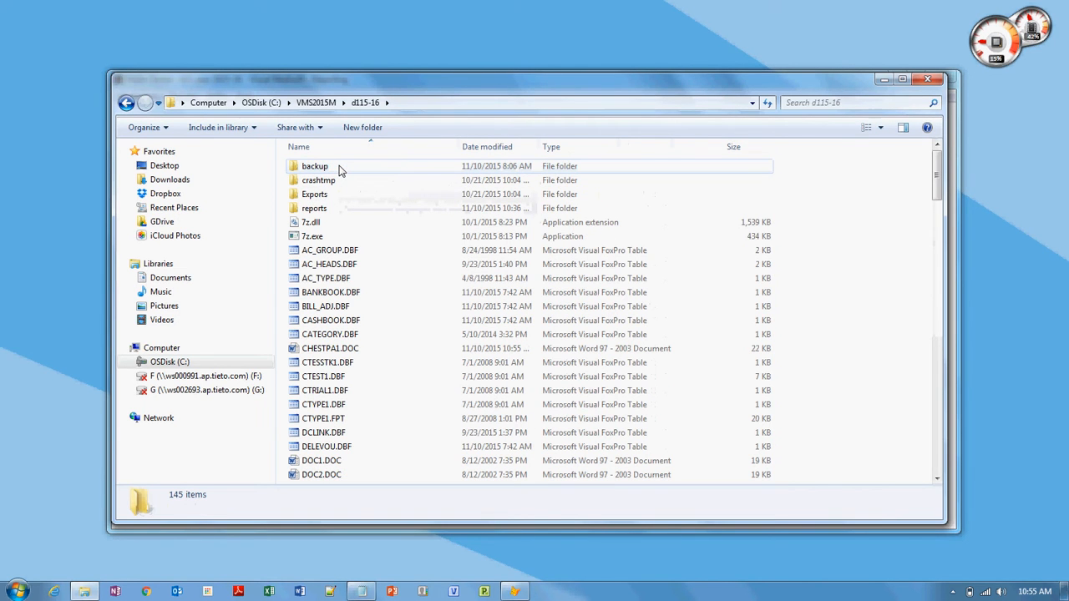
click(380, 350)
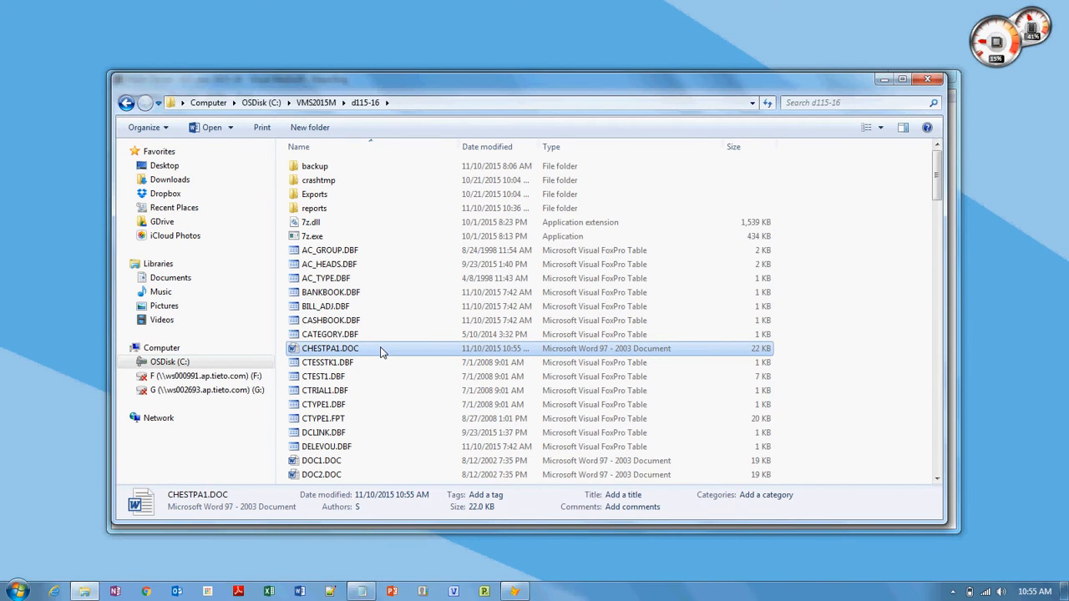
click(881, 80)
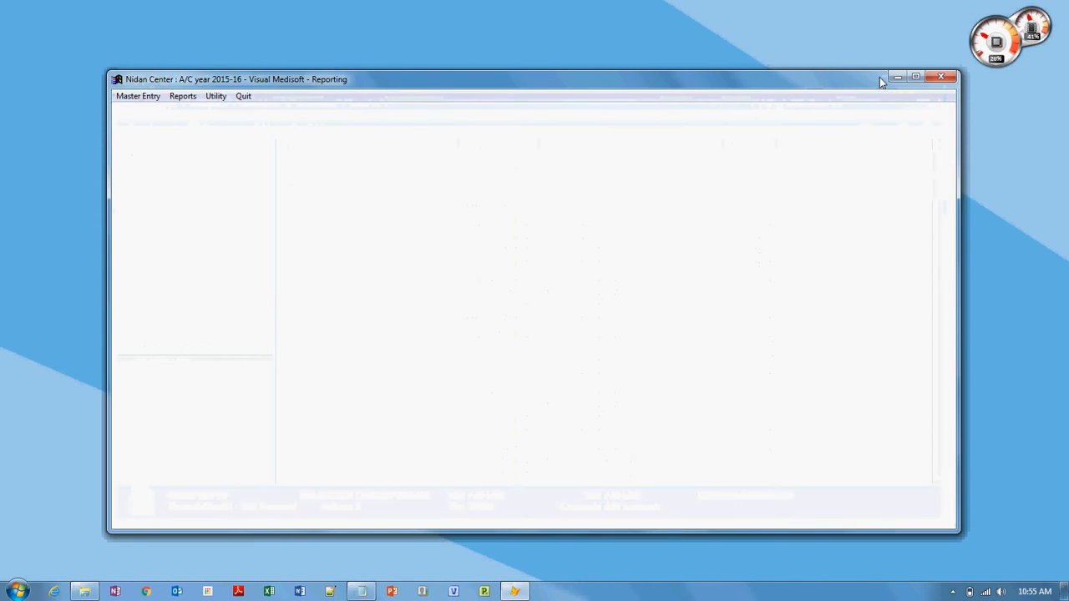
Step: Check the outline in Notepad, return to Visual Medisoft, and open patient entry for visit date 10/11/2015
click(362, 591)
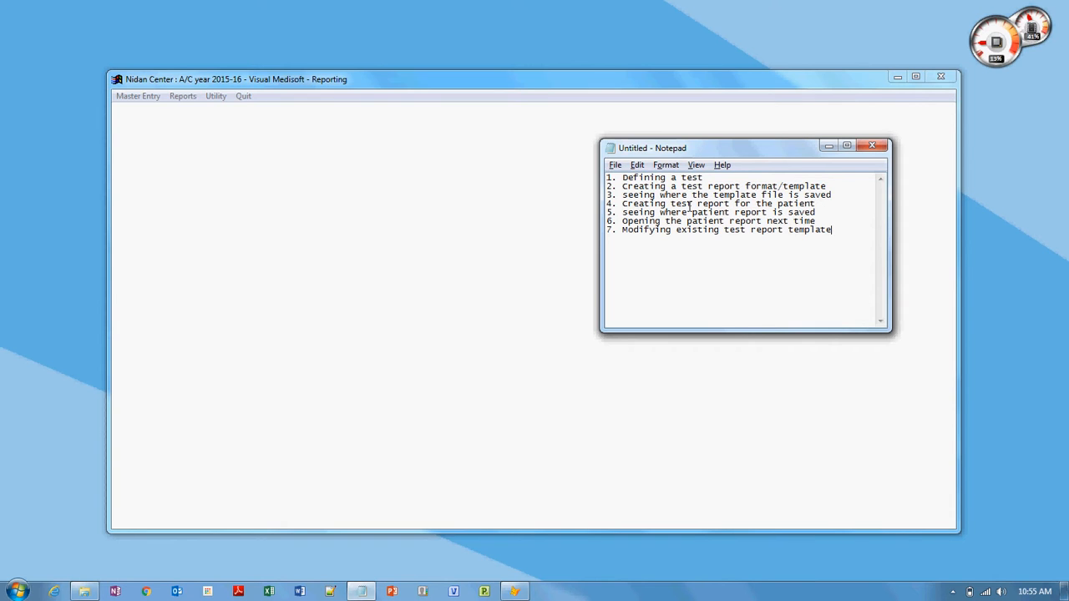
click(453, 260)
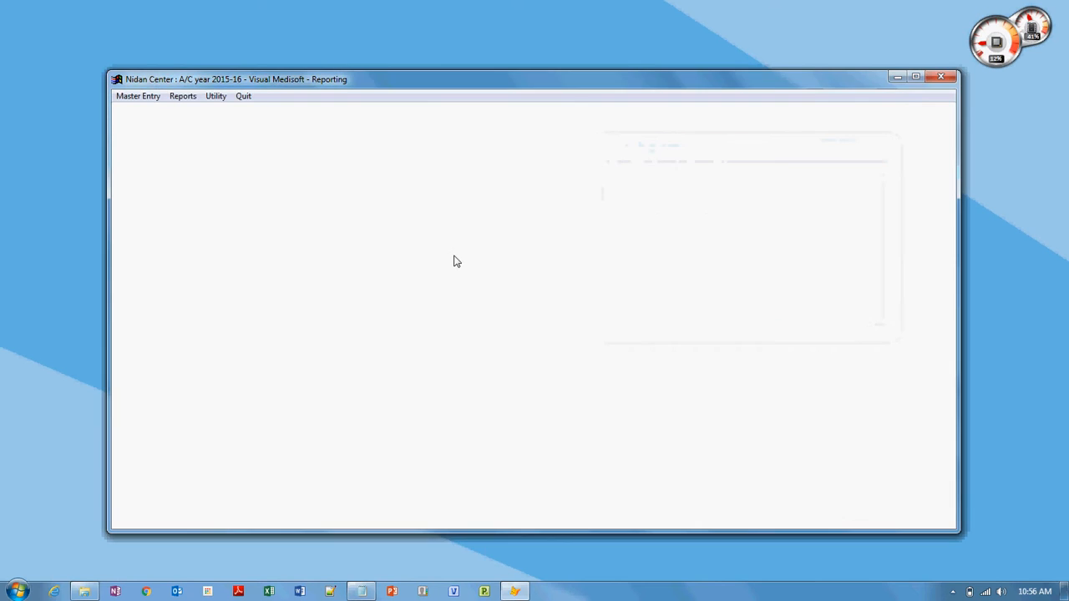
click(142, 96)
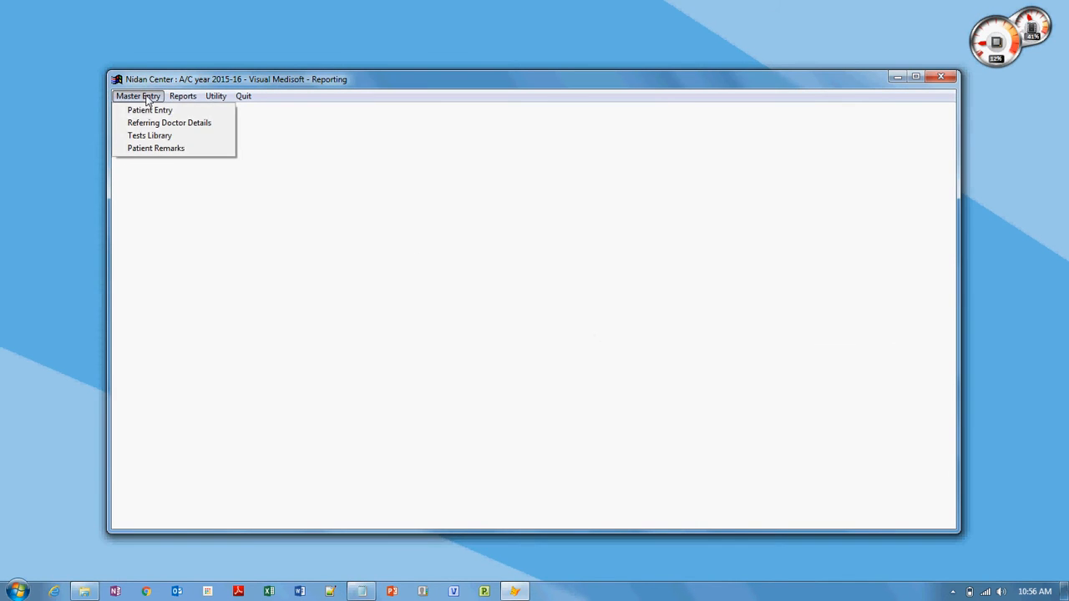
click(151, 110)
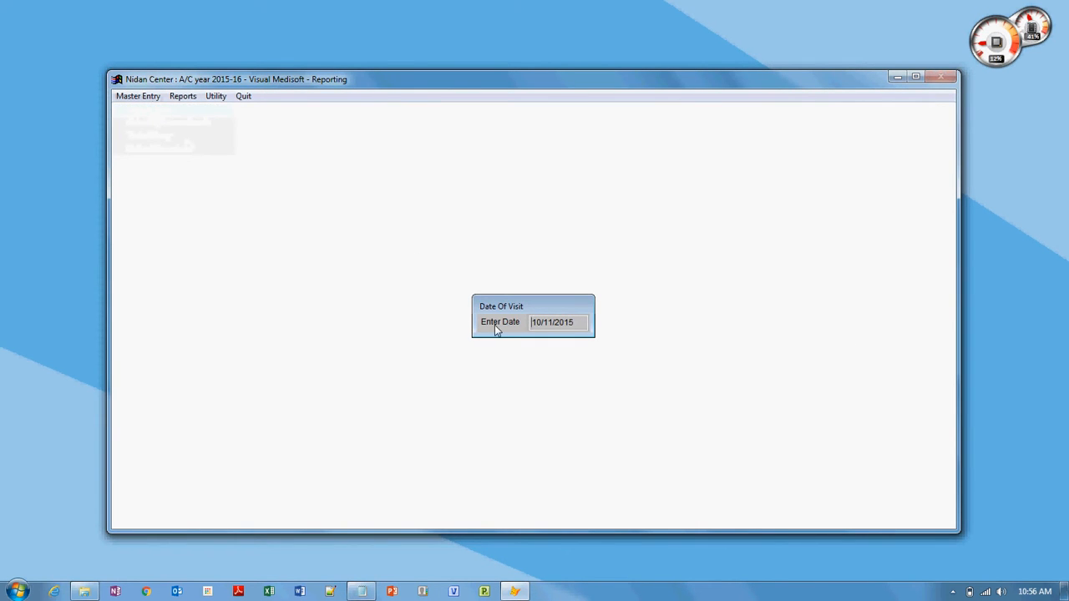
key(Return)
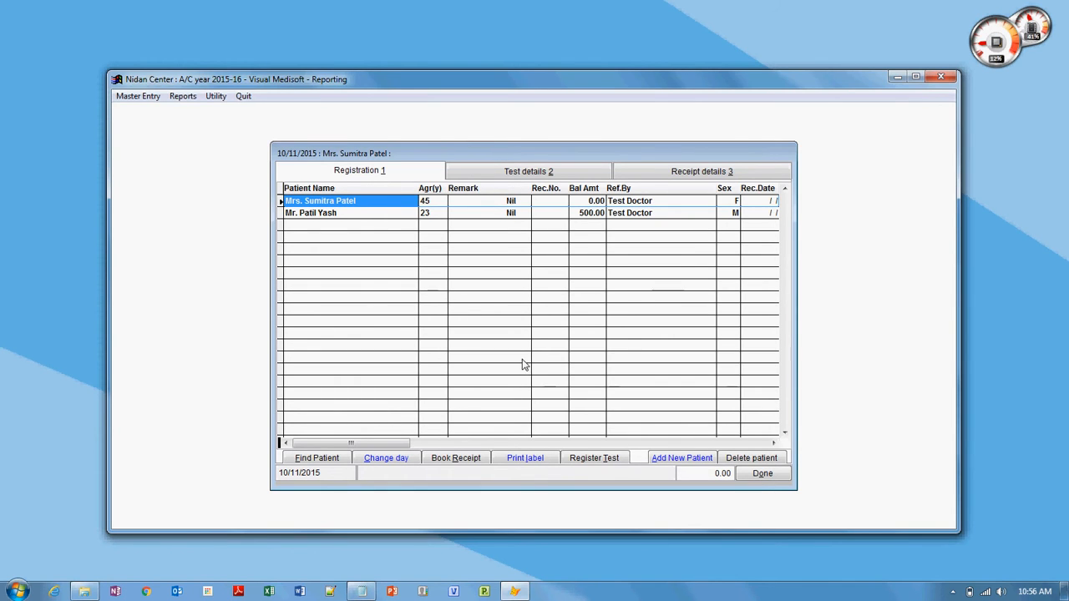
Step: Register the XRAY CHEST PA test from the XRay tests group for the first patient in the list
click(597, 458)
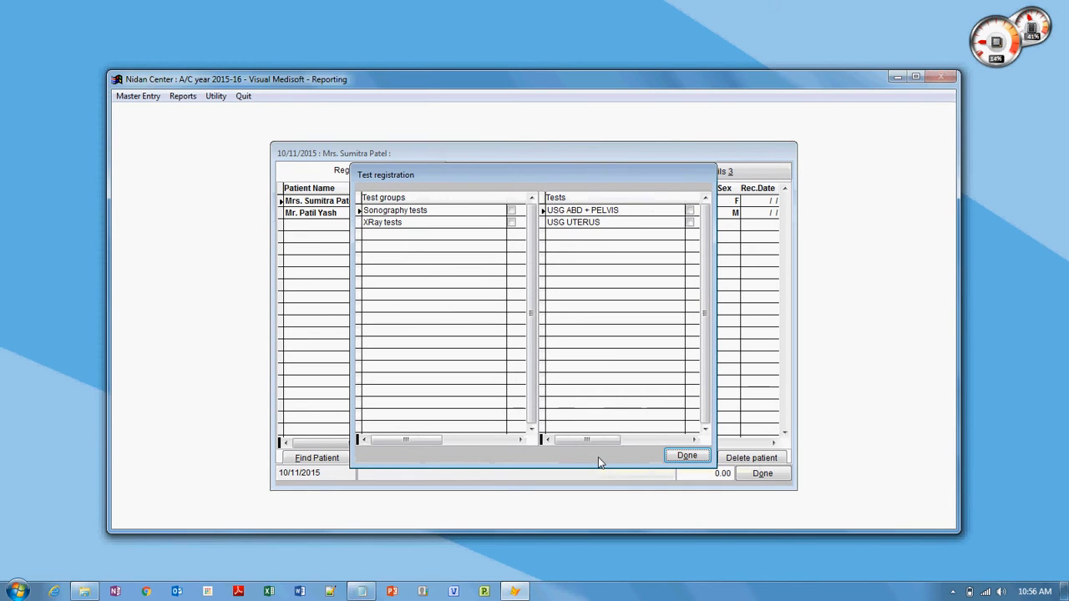
click(445, 221)
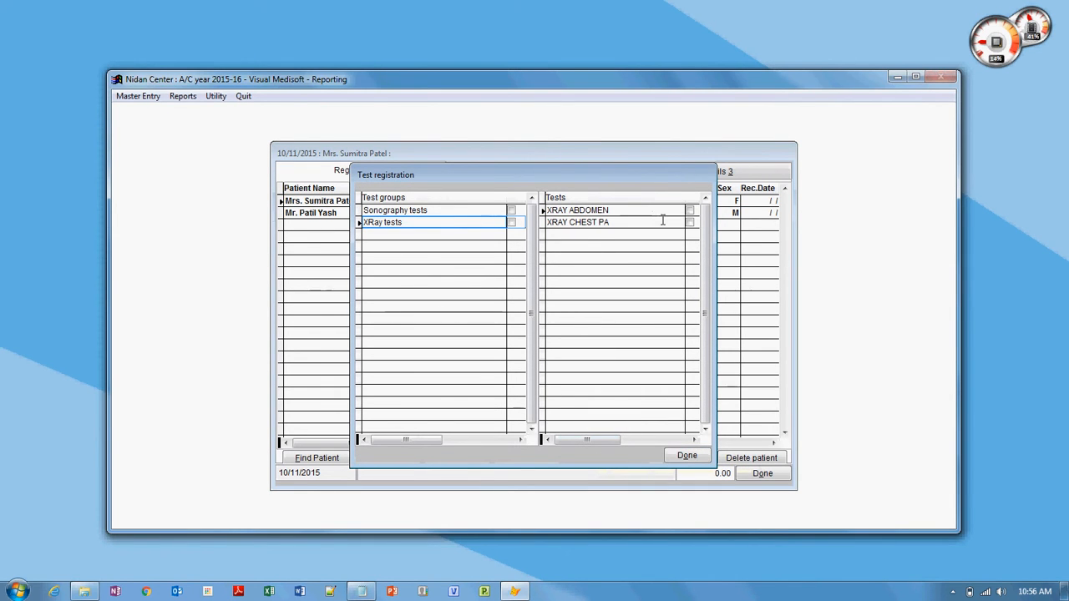
click(690, 223)
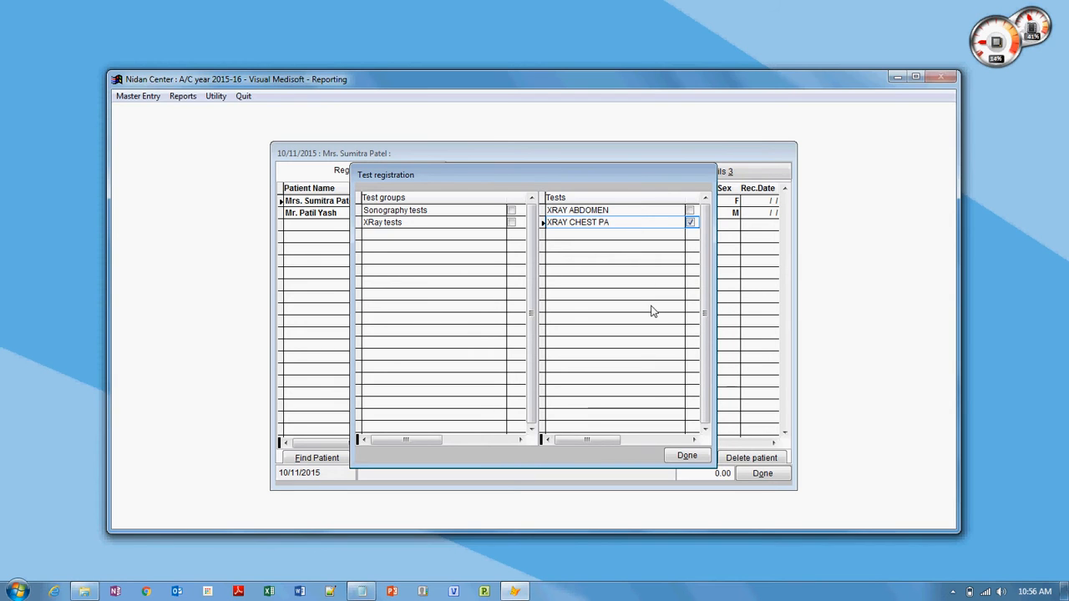
click(687, 456)
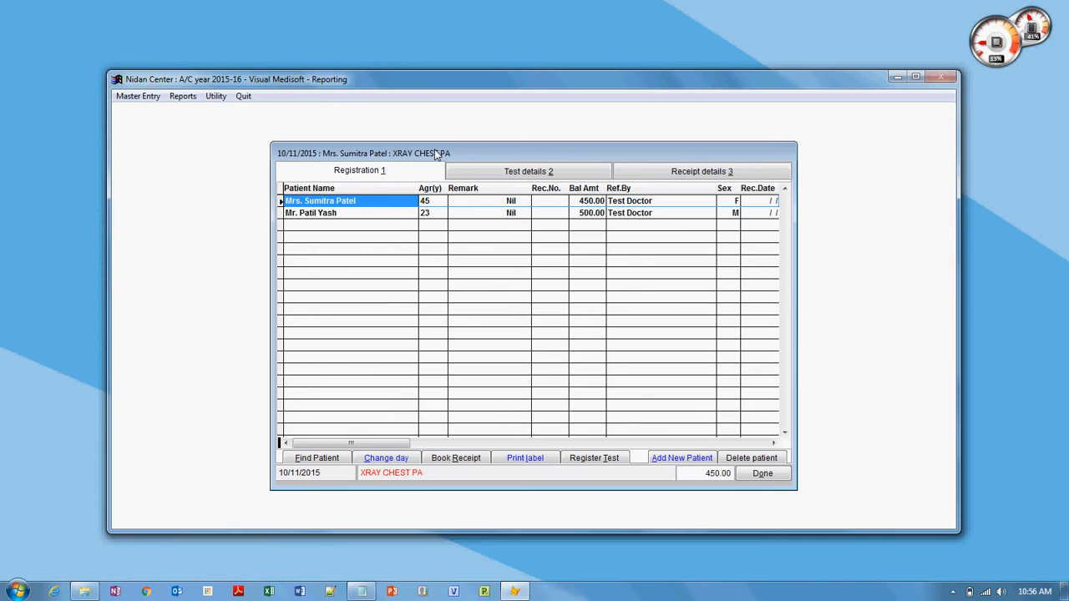
Step: Set the referral fees of the patient's XRAY CHEST PA test to 50
click(500, 176)
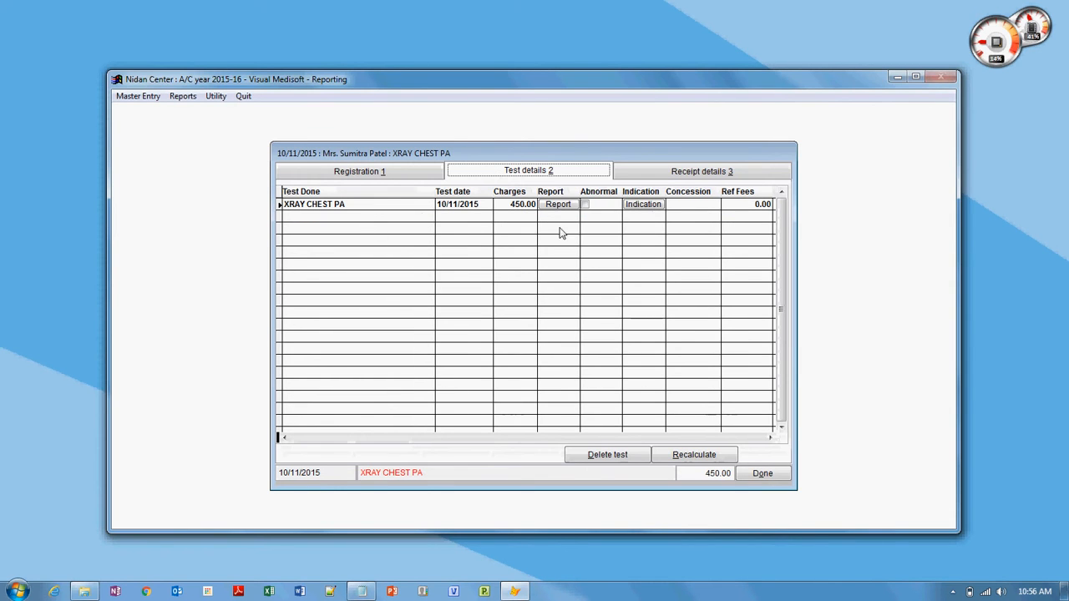
click(733, 204)
text(50)
key(Return)
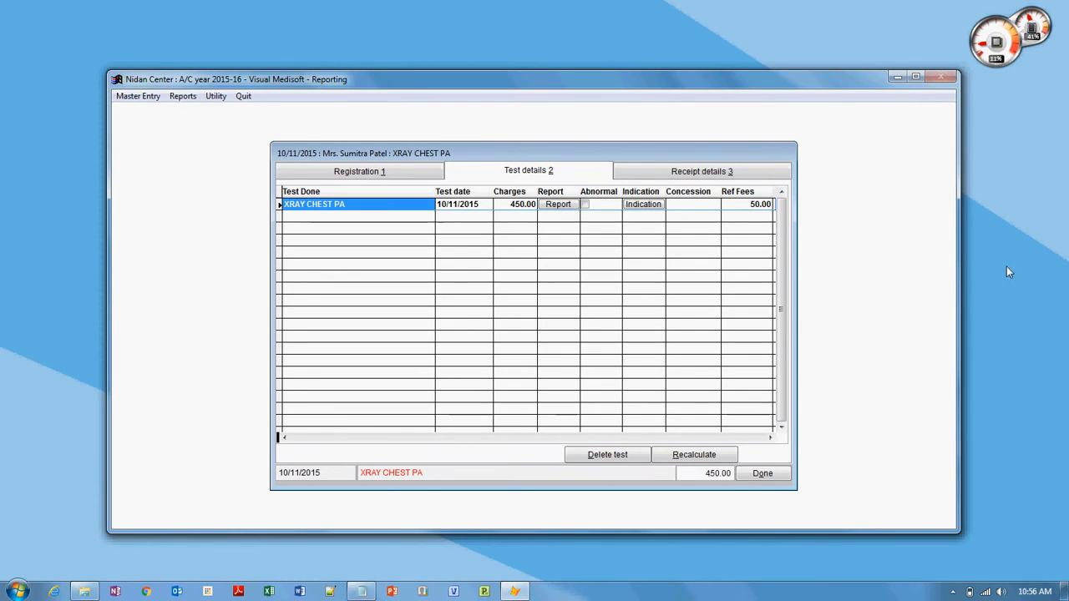
Step: Generate the patient's XRAY CHEST PA report in Word and review its patient and referring doctor lines against the test details
click(559, 205)
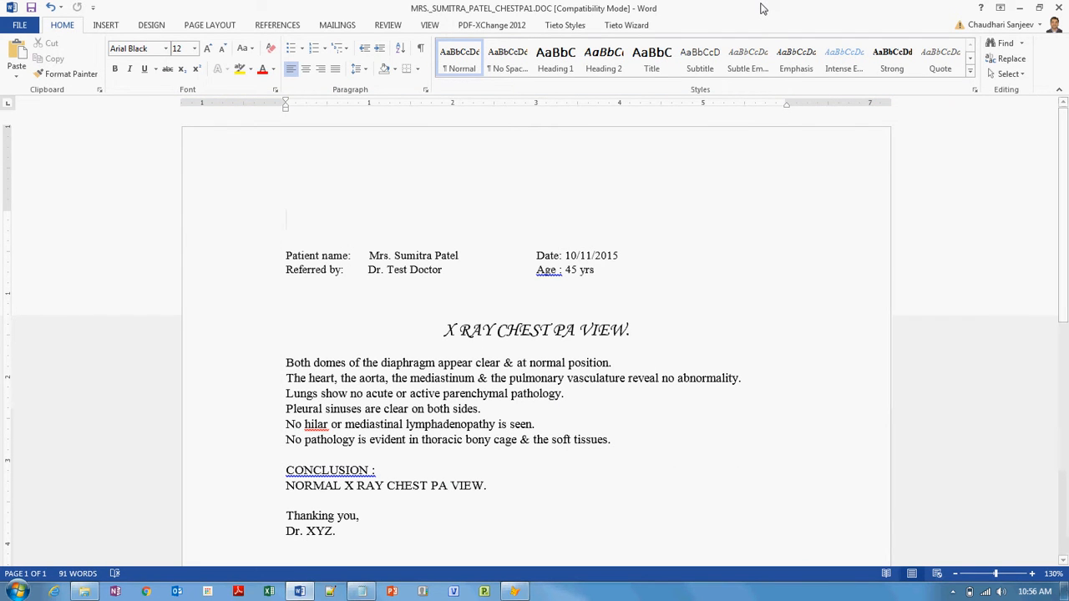
key(alt+Tab)
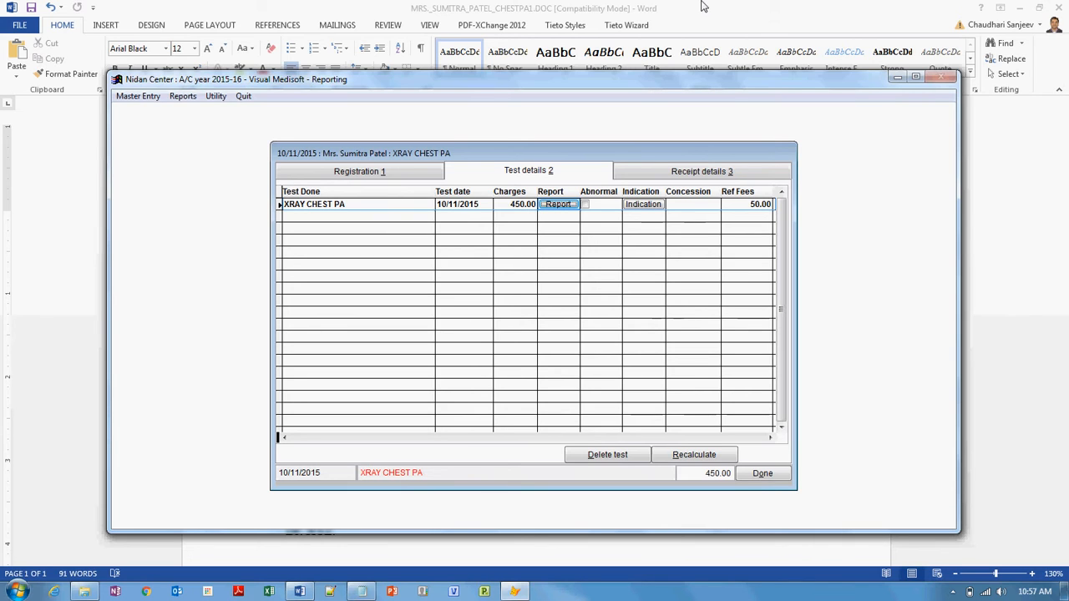
click(299, 591)
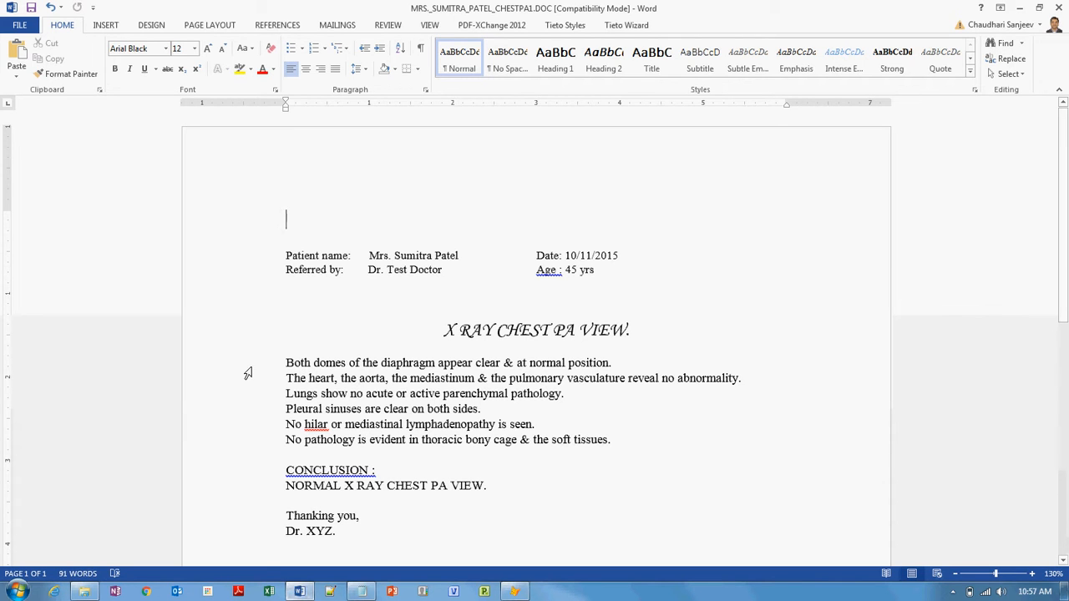
click(233, 259)
click(229, 274)
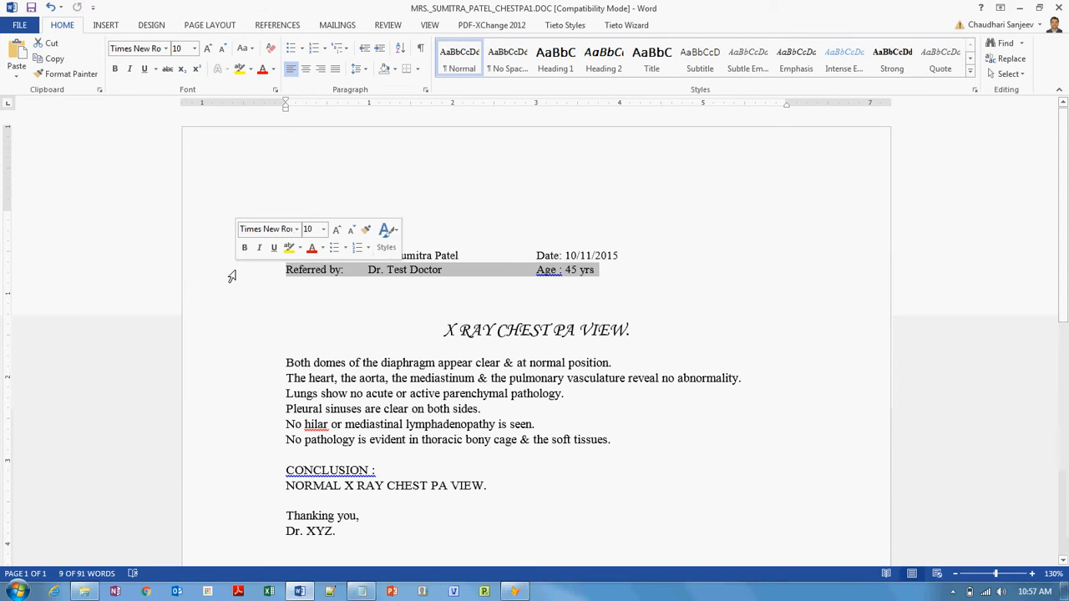
click(230, 317)
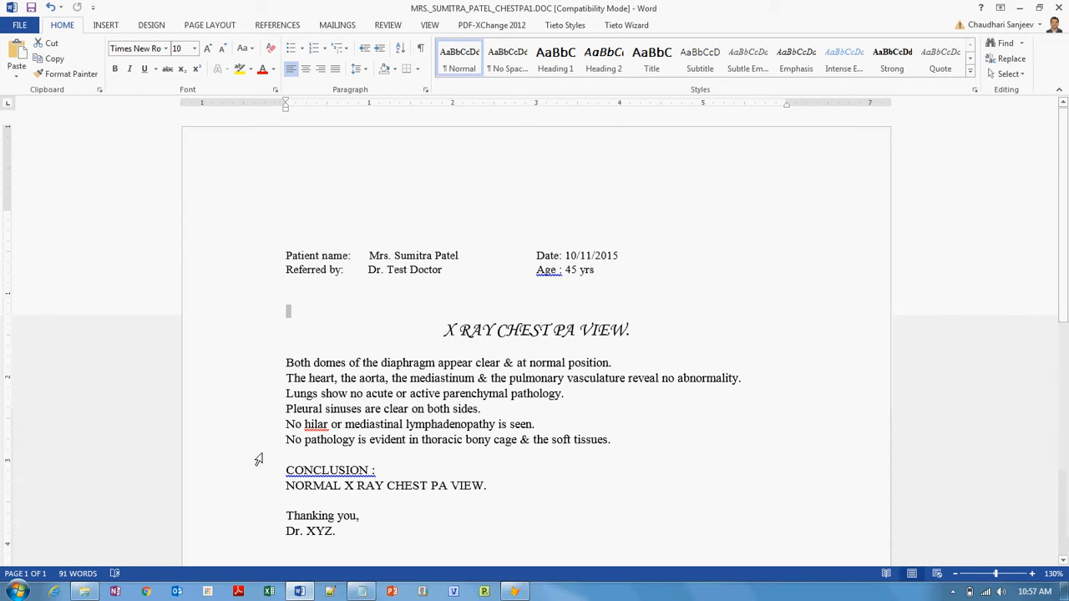
Step: Add the line "No specific abnormality observed." below NORMAL X RAY CHEST PA VIEW in the conclusion and save the report
click(528, 487)
key(Return)
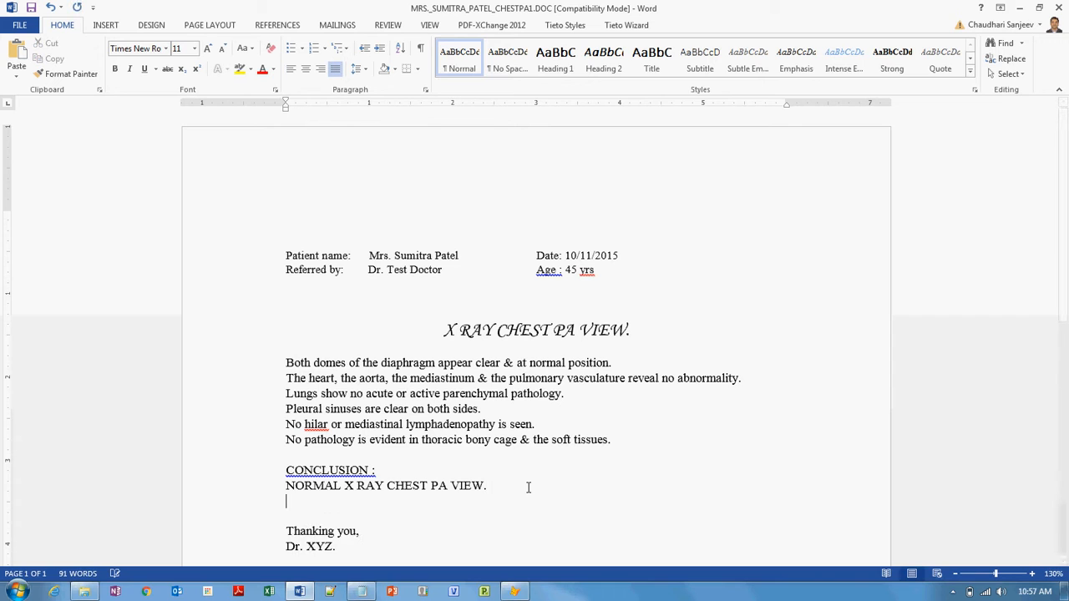
text(No specific abnormality obser)
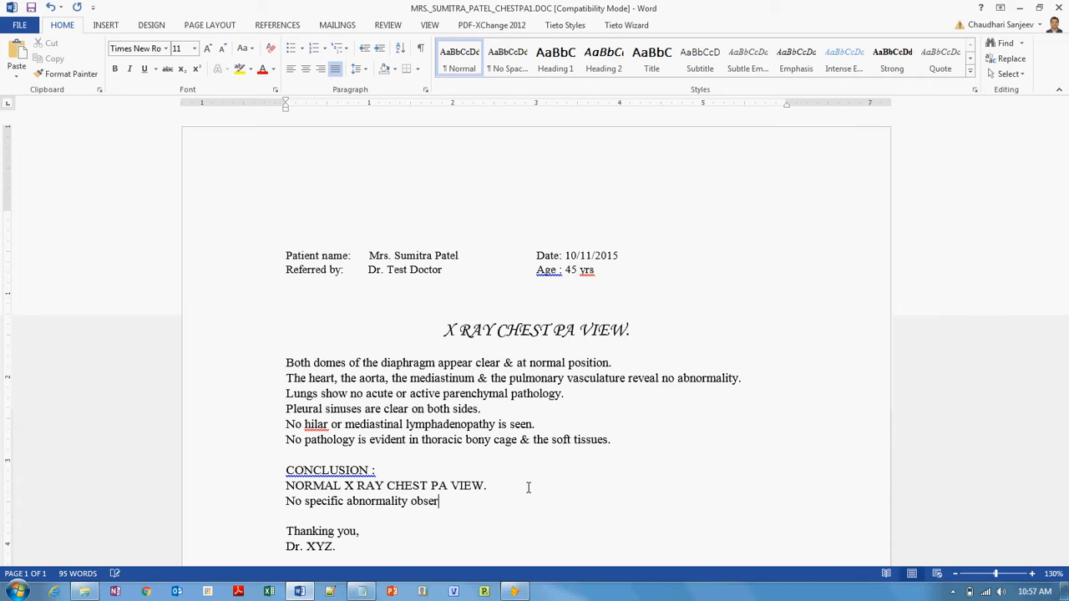
text(ved.)
click(31, 8)
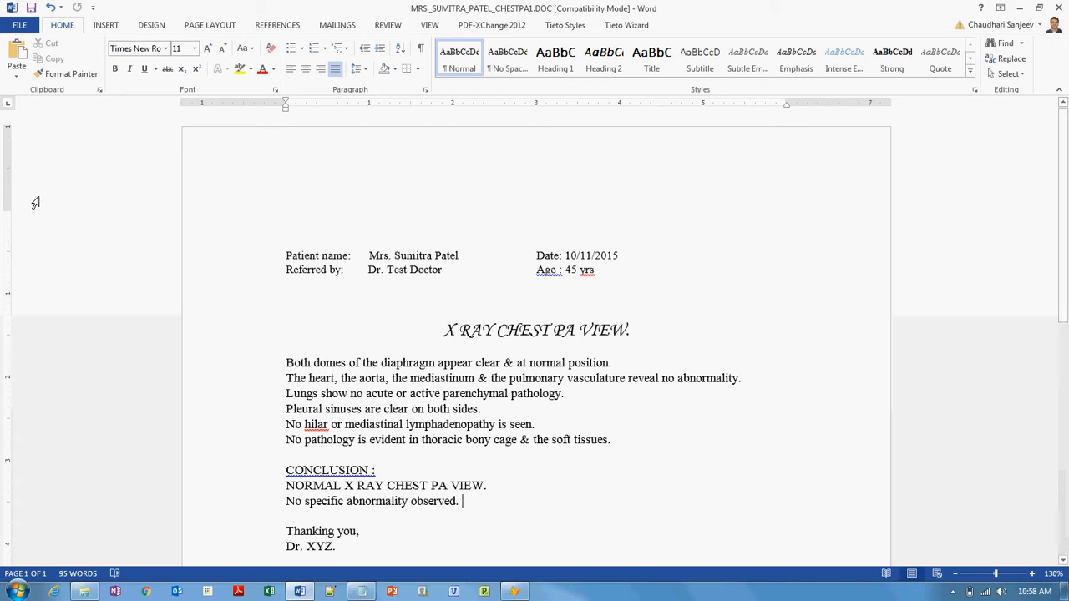
Step: Examine the report's email sharing, PDF/XPS export, print preview and available printers, and return to the document
click(19, 28)
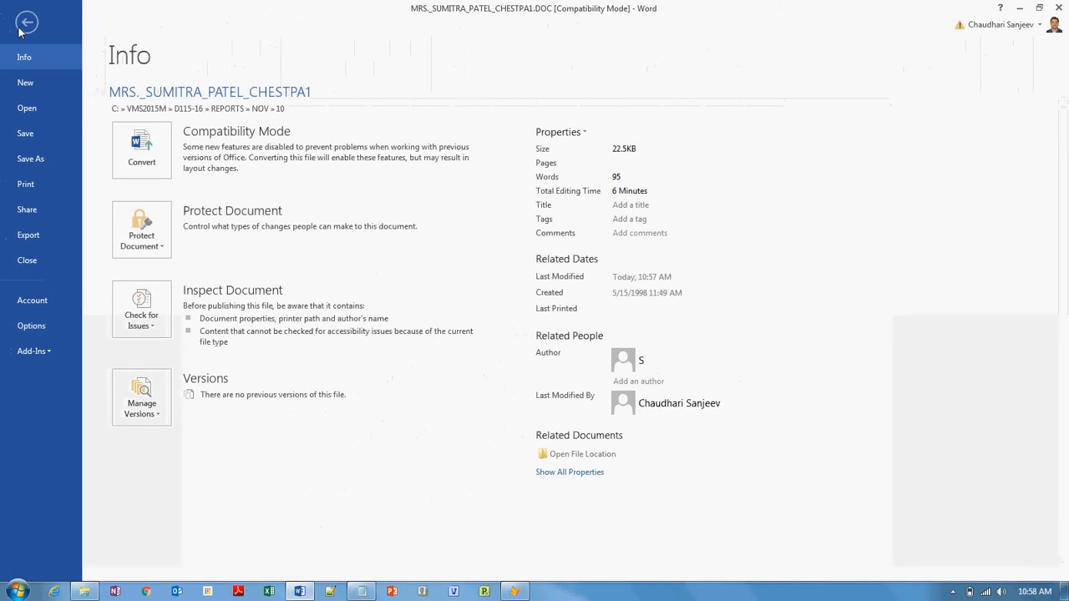
click(35, 205)
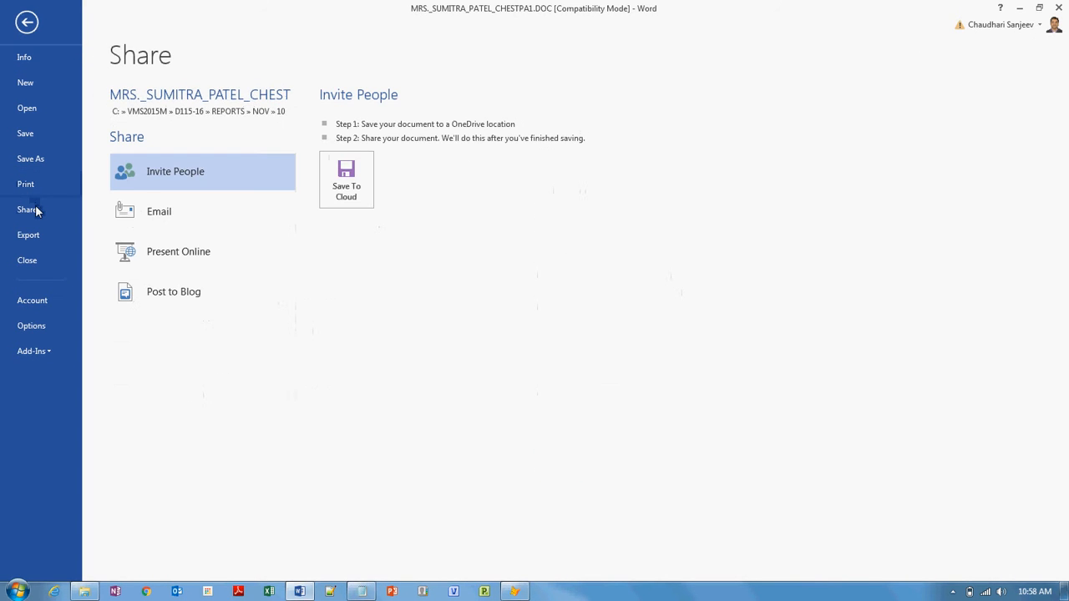
click(155, 211)
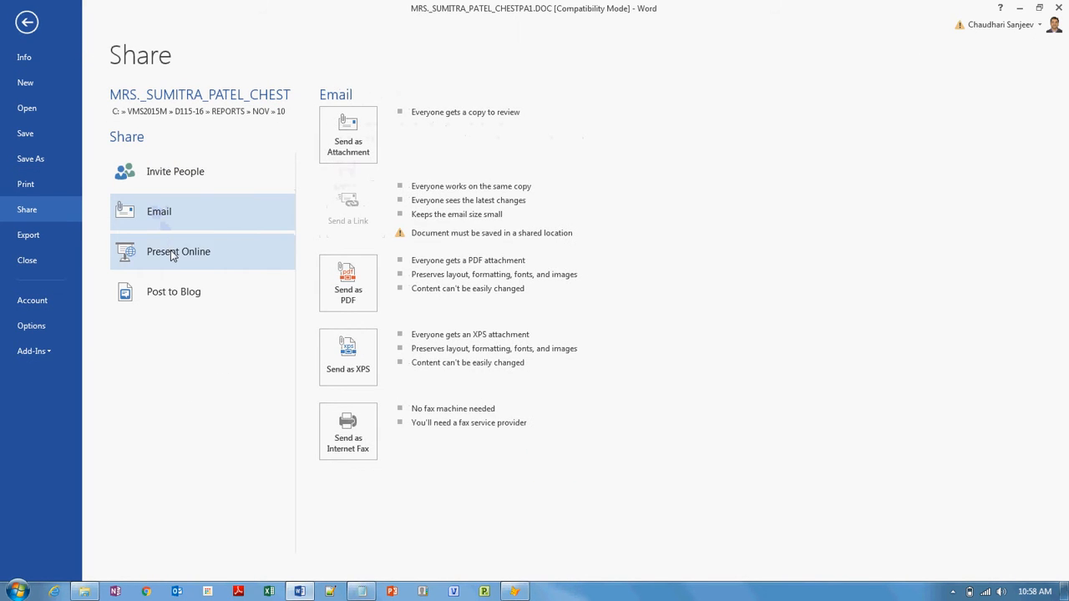
click(42, 235)
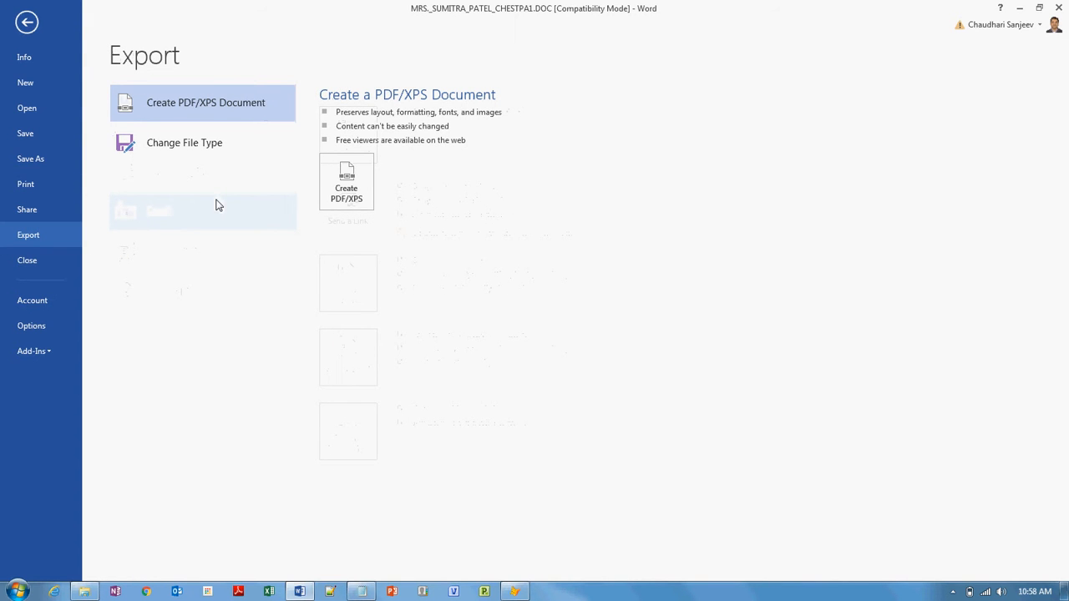
click(48, 184)
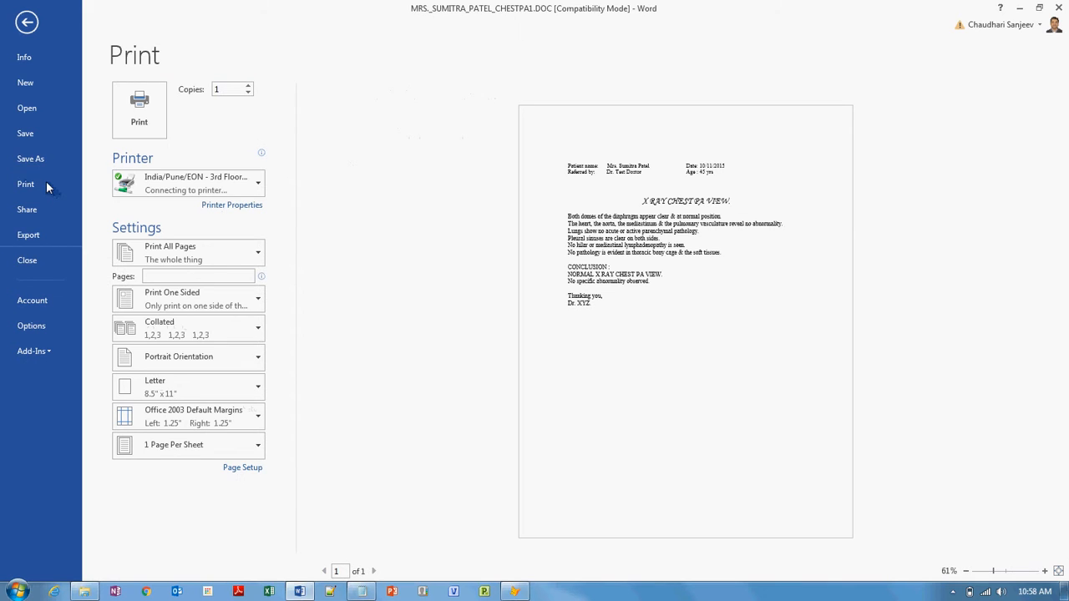
click(253, 182)
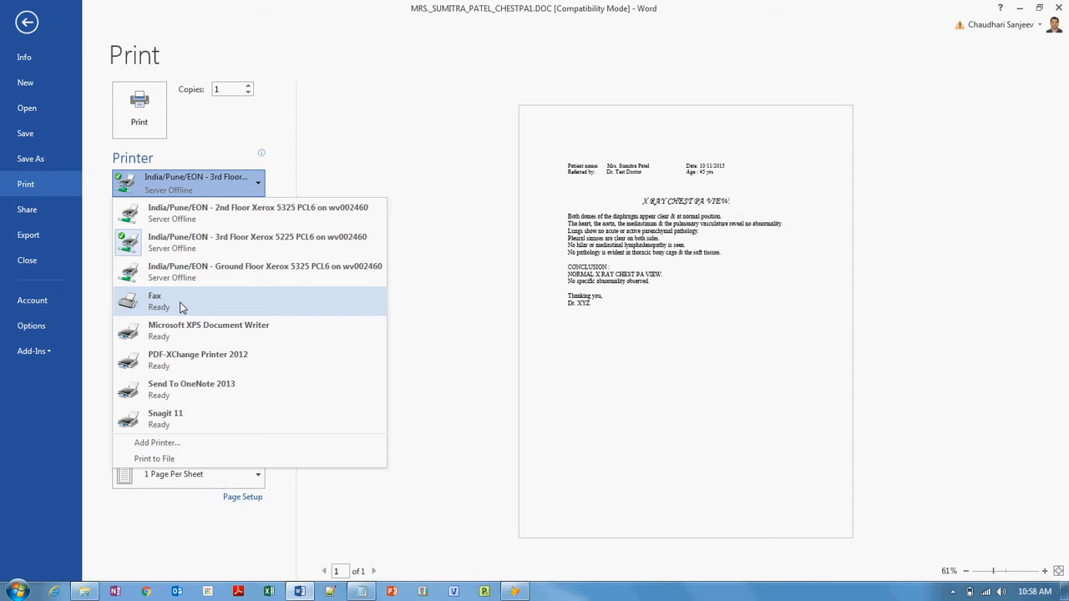
click(392, 122)
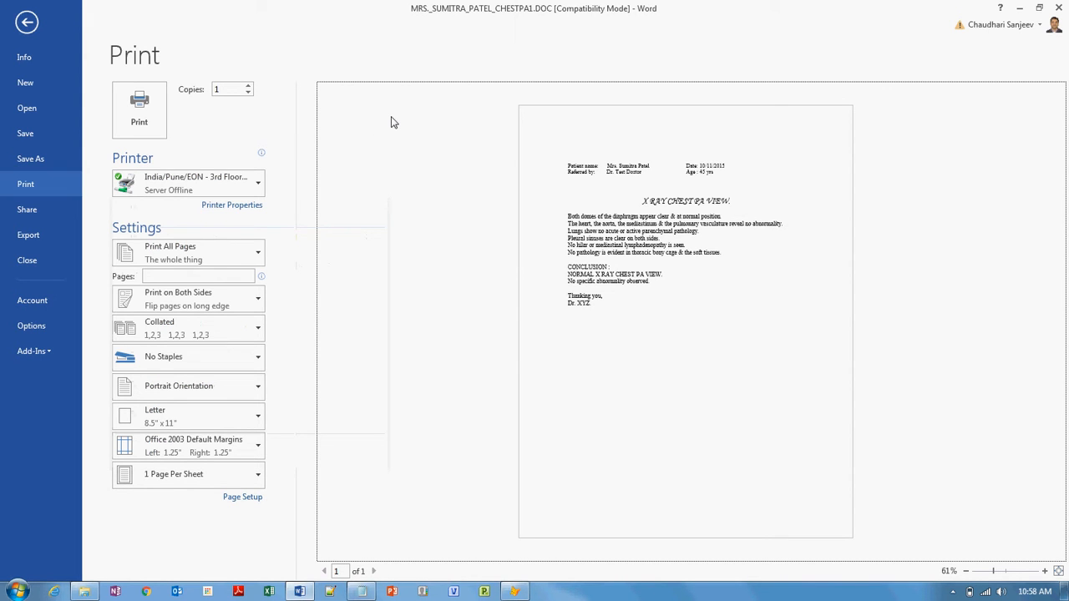
click(28, 24)
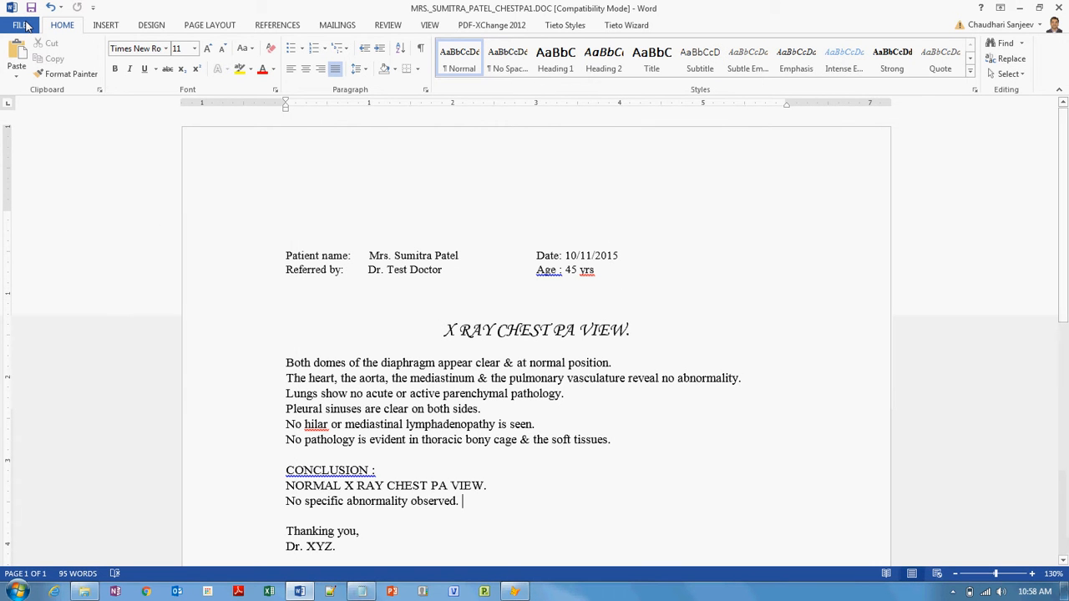
Step: Close the report, switch to Windows Explorer, and open the reports\nov\10 folder inside d115-16
click(1058, 8)
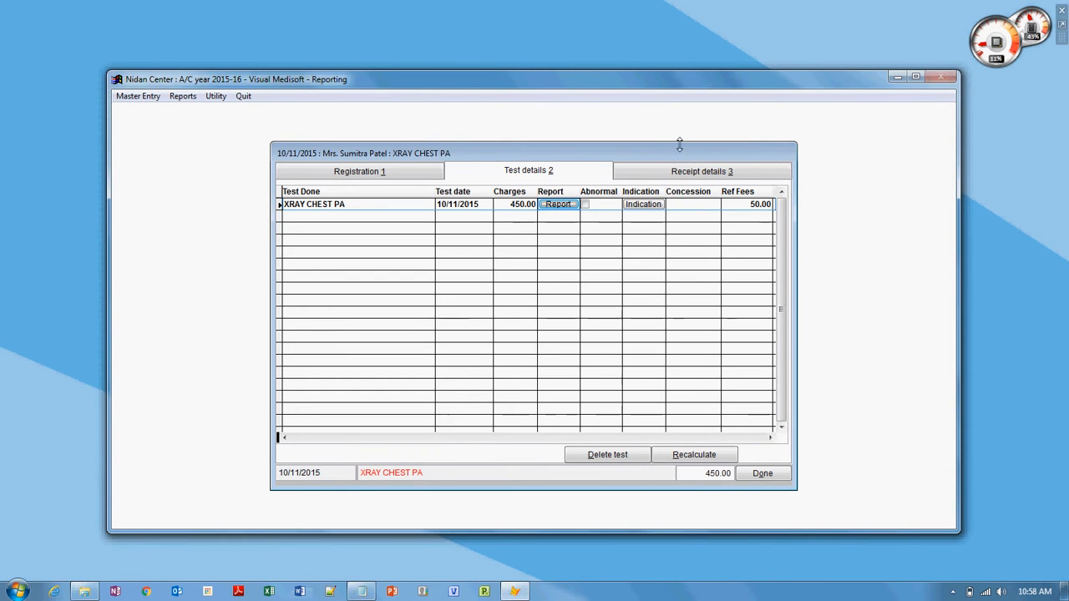
click(85, 591)
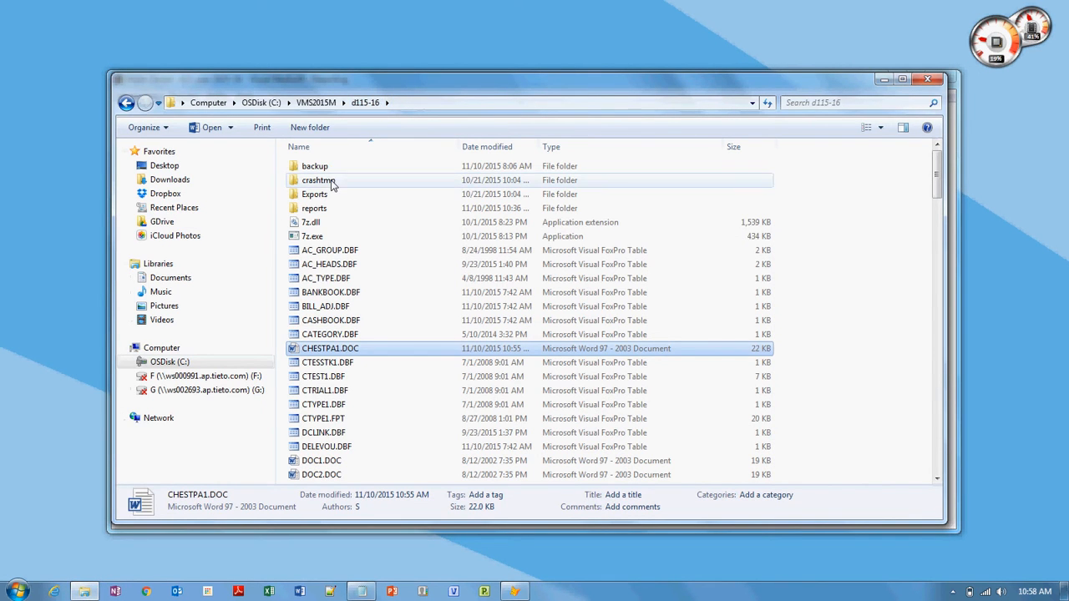
double_click(329, 209)
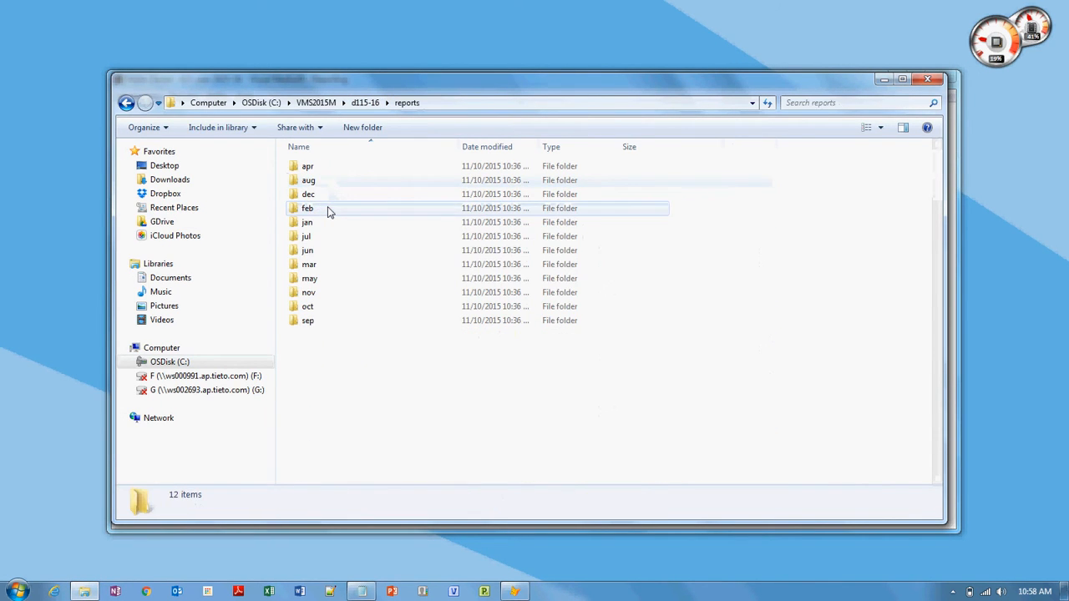
double_click(323, 293)
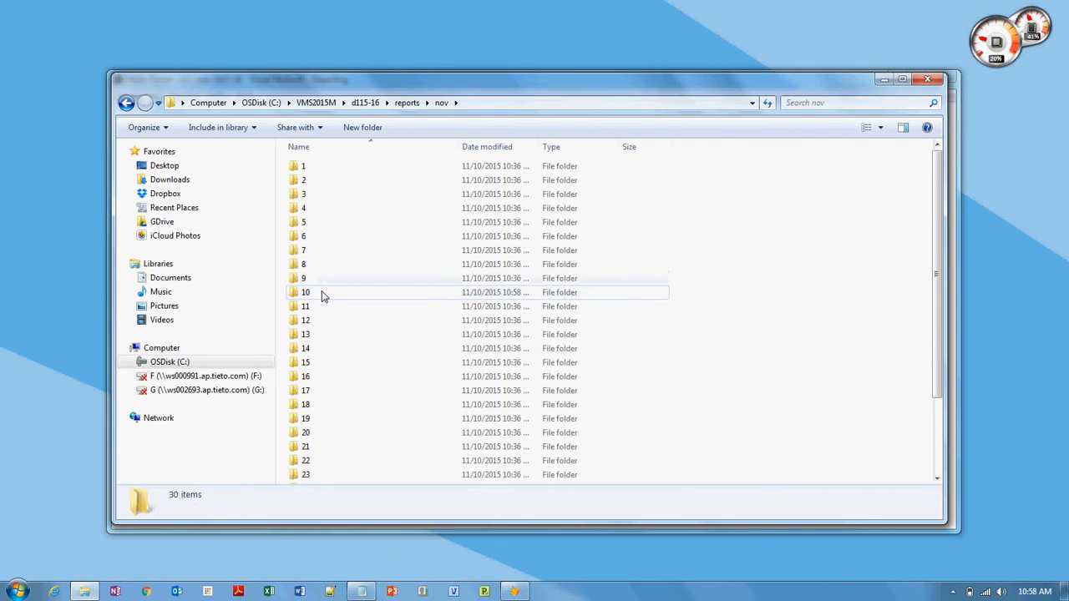
double_click(322, 292)
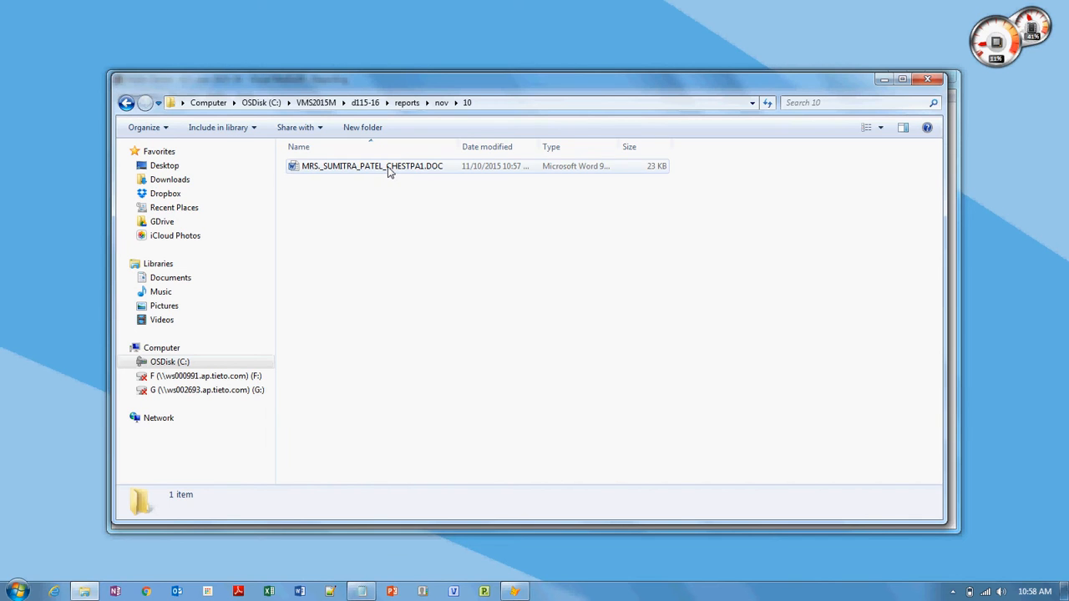
Step: Open the patient's saved CHESTPA1 report from the folder, view it outside the reading layout, and close it
double_click(388, 171)
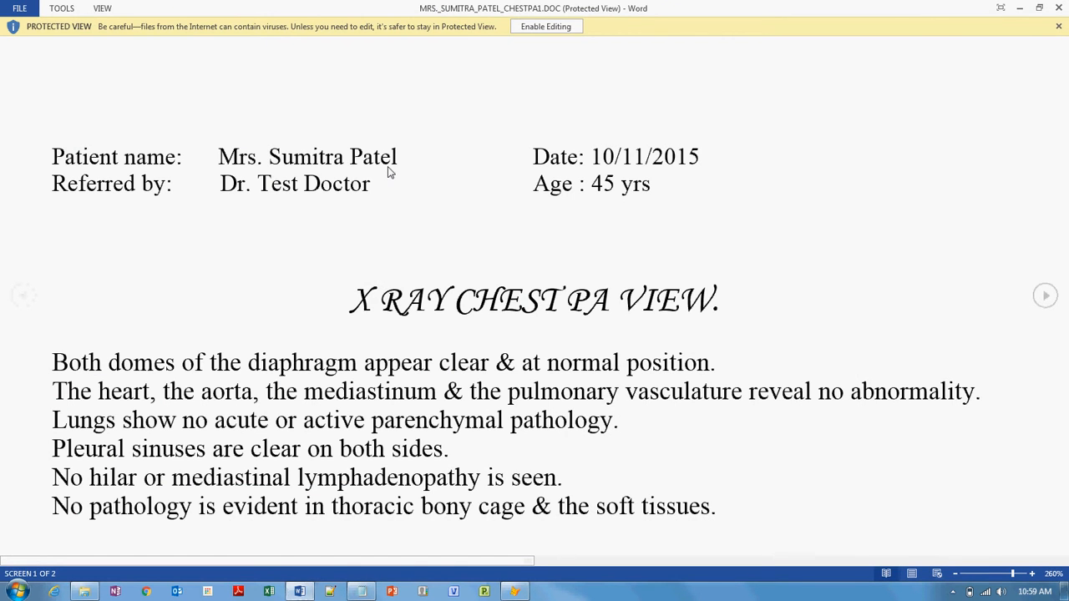
key(Escape)
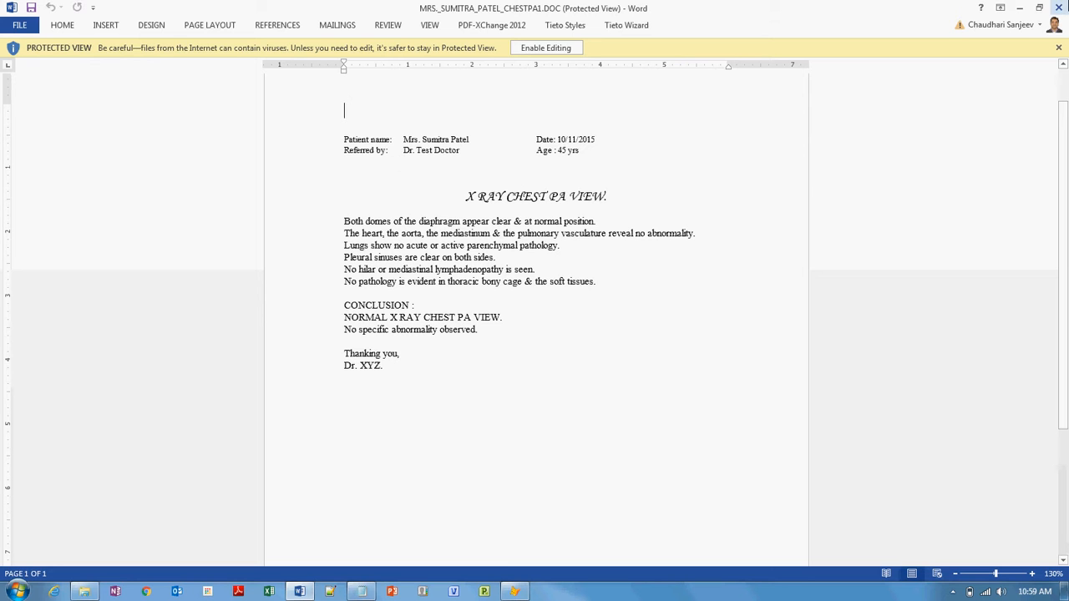
click(1058, 6)
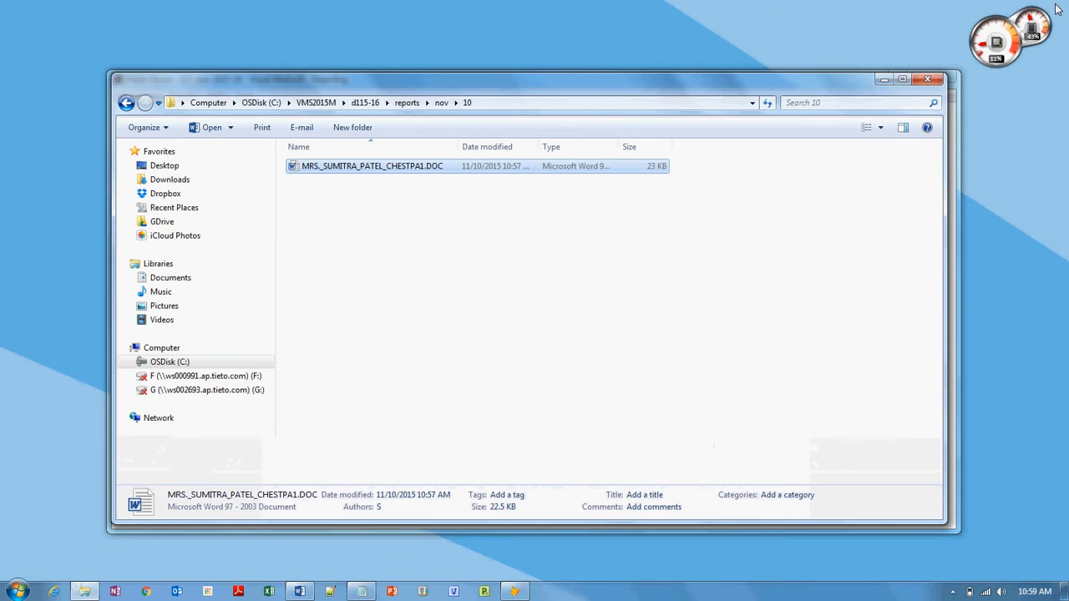
Step: Go up to the reports folder and search it for the patient's first name
click(409, 103)
click(796, 101)
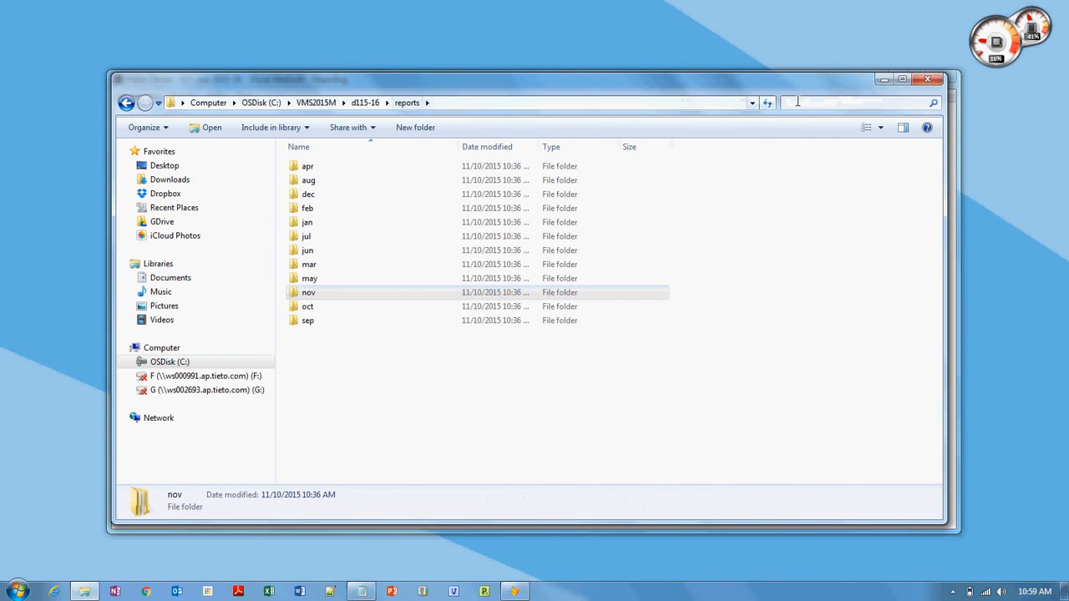
text(sumitra)
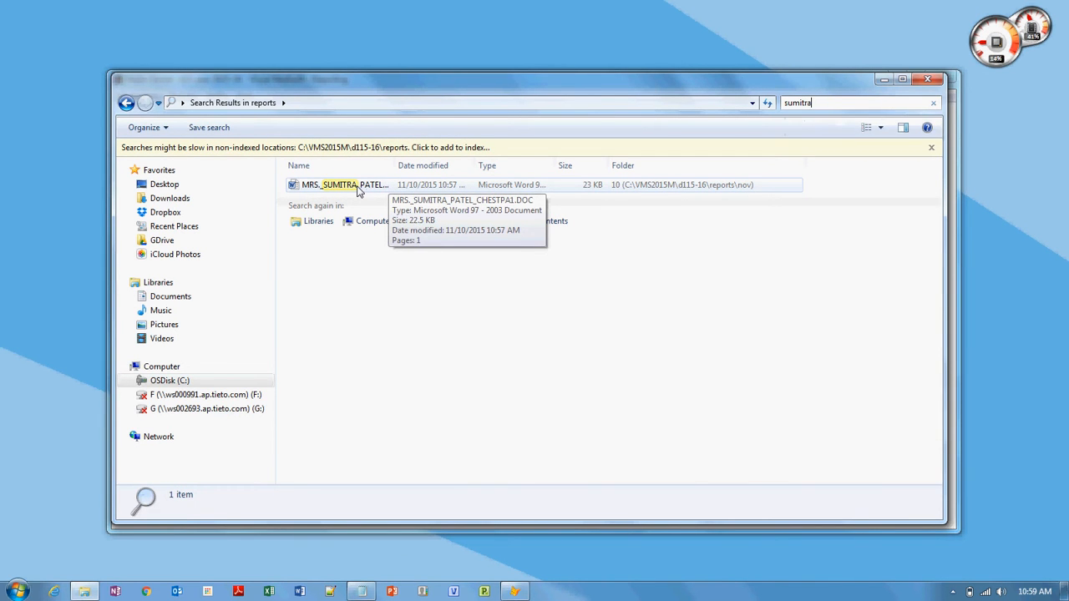
Step: Open the found CHESTPA1 report, view it outside the reading layout, and close it to return to Visual Medisoft
double_click(358, 185)
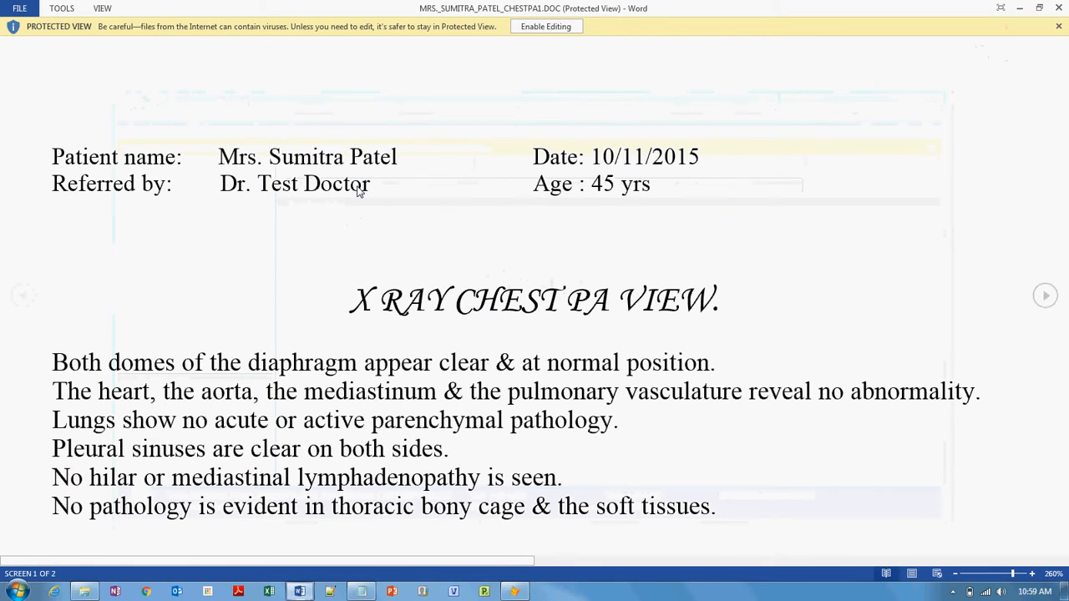
key(Escape)
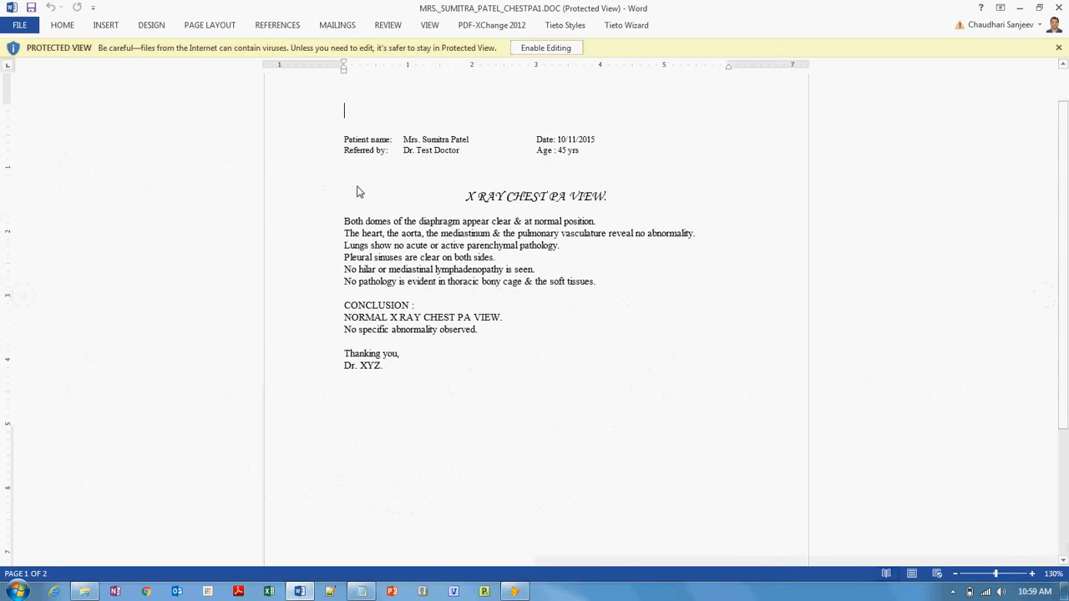
click(1059, 8)
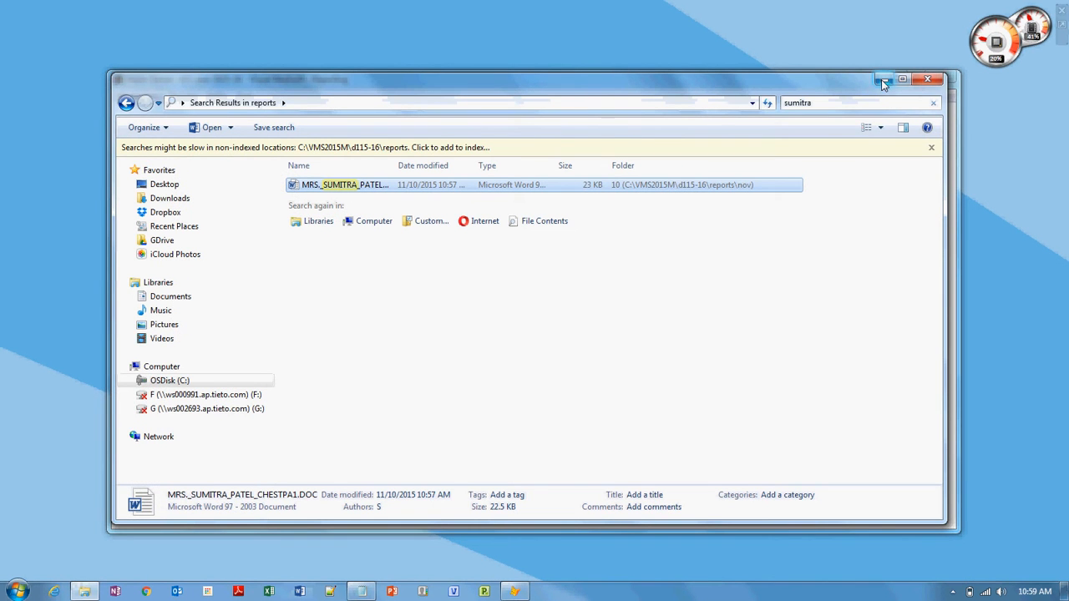
click(927, 78)
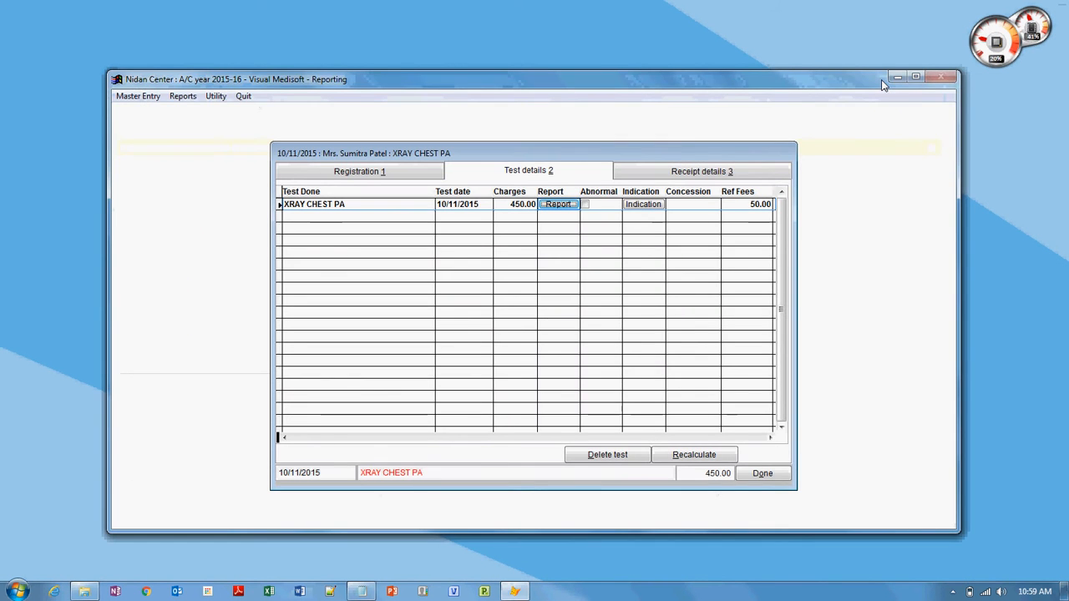
Step: Reopen the patient entry list and find the patient by first name, selecting the 10/11/2015 visit
click(767, 472)
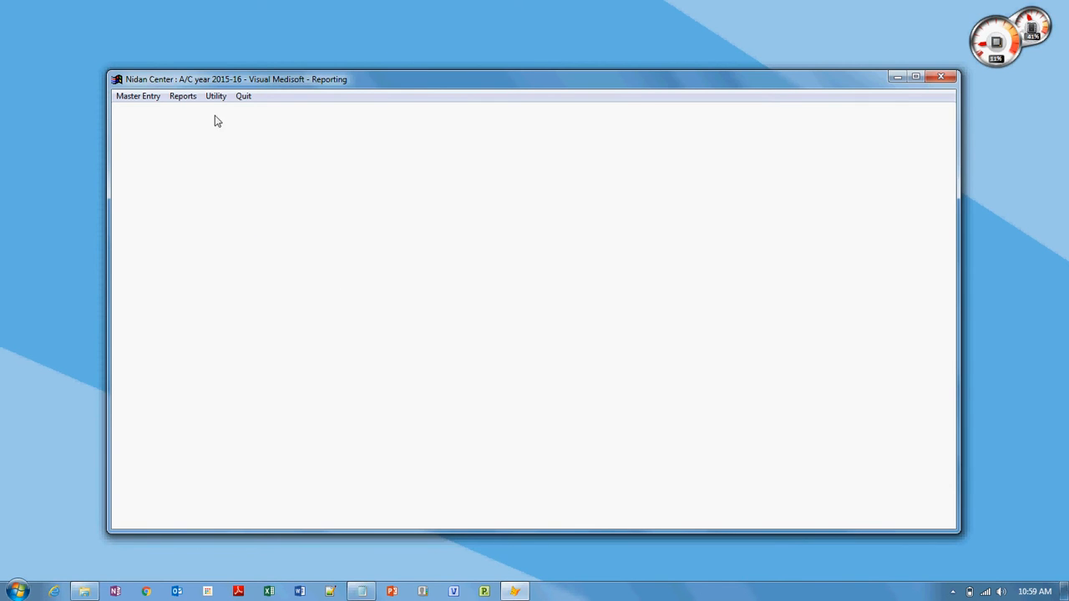
click(138, 96)
click(143, 110)
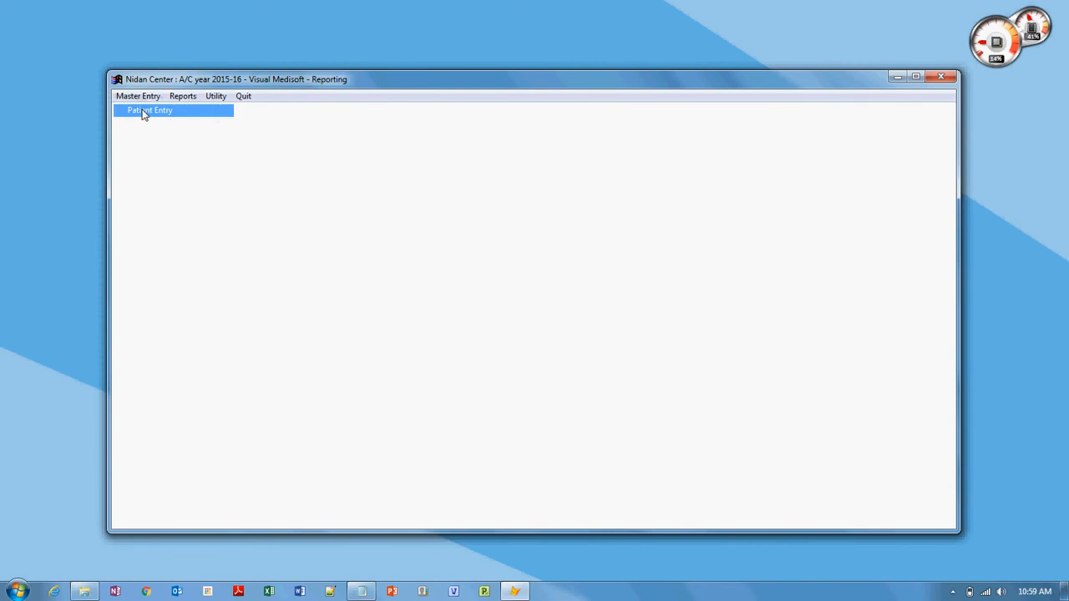
key(Return)
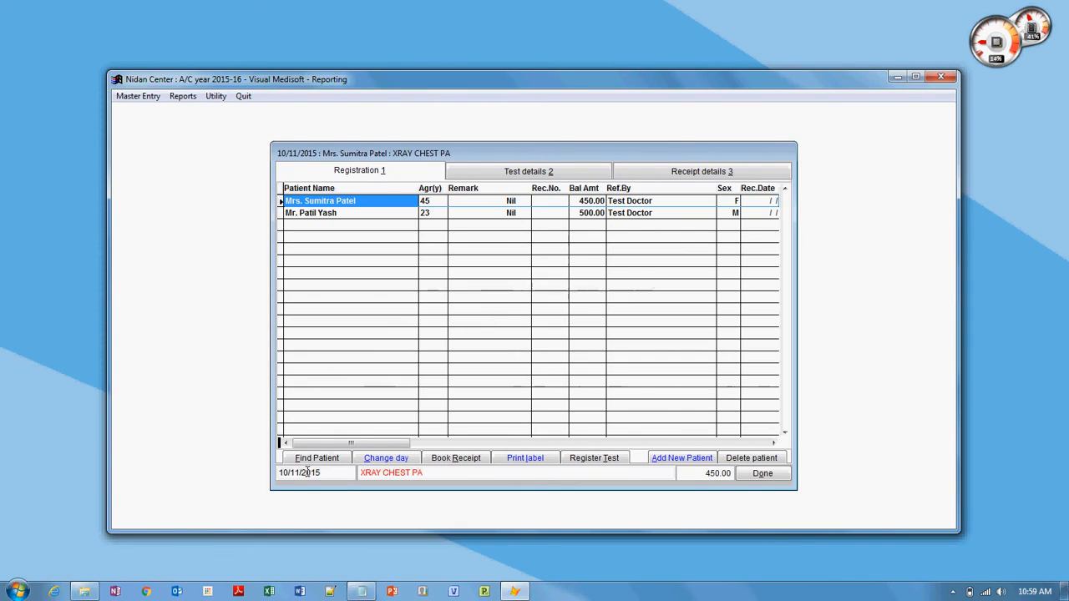
click(325, 460)
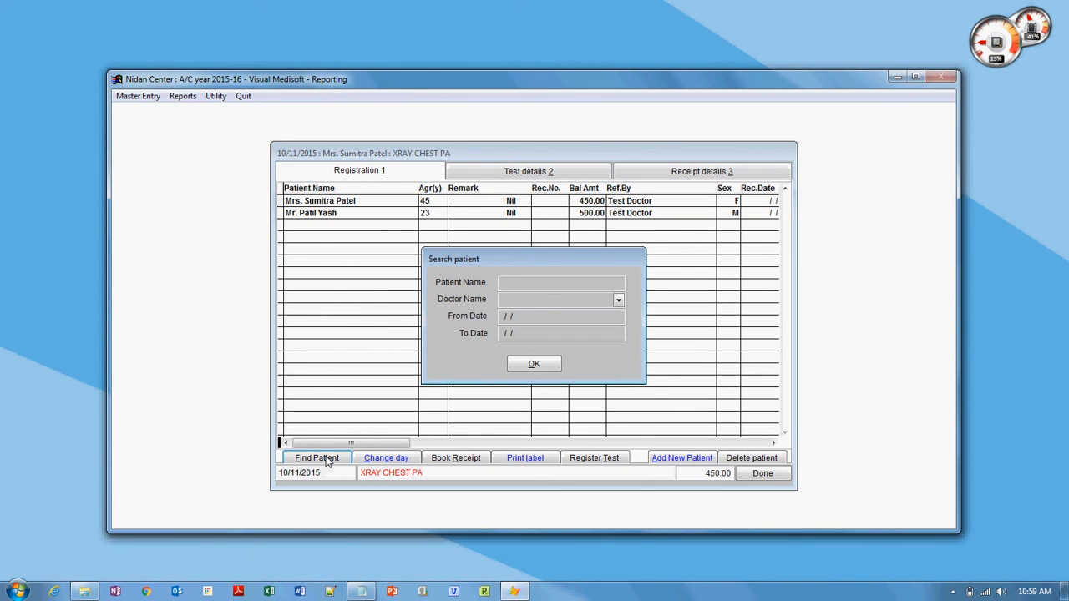
text(sumitra)
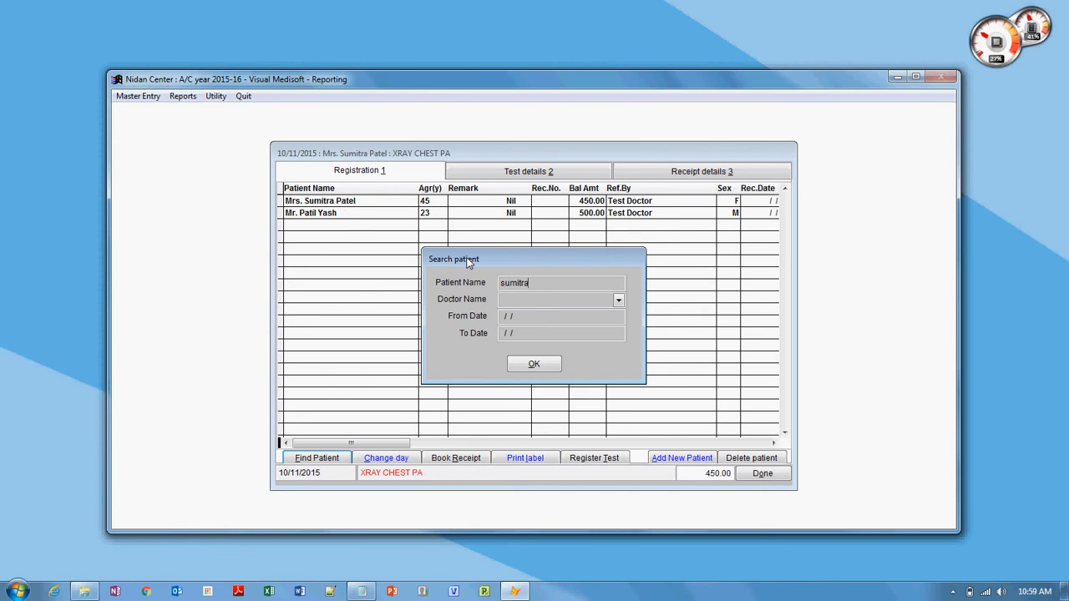
click(535, 365)
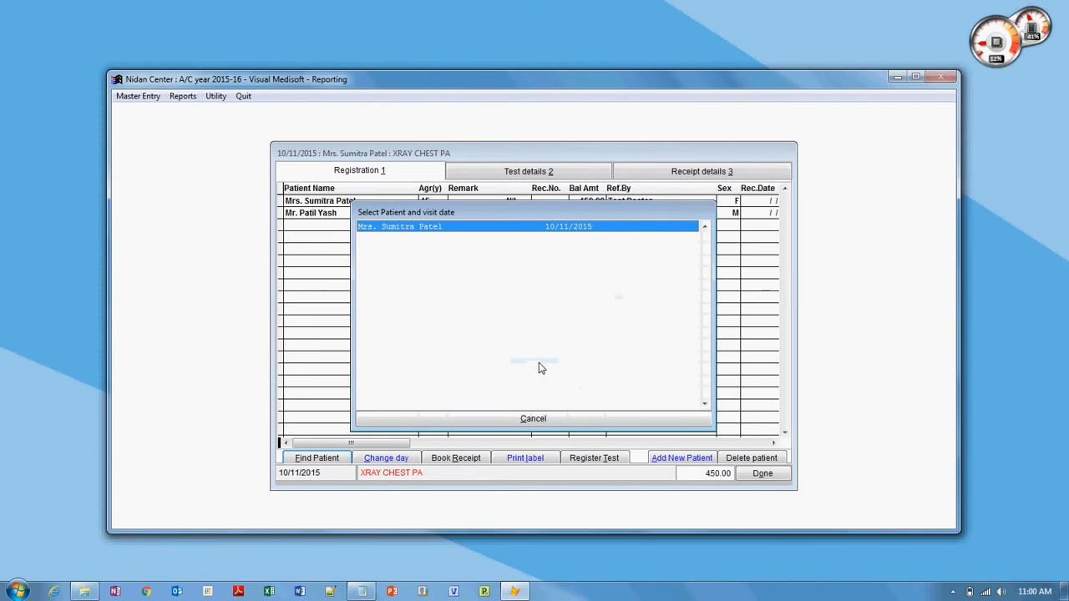
double_click(480, 233)
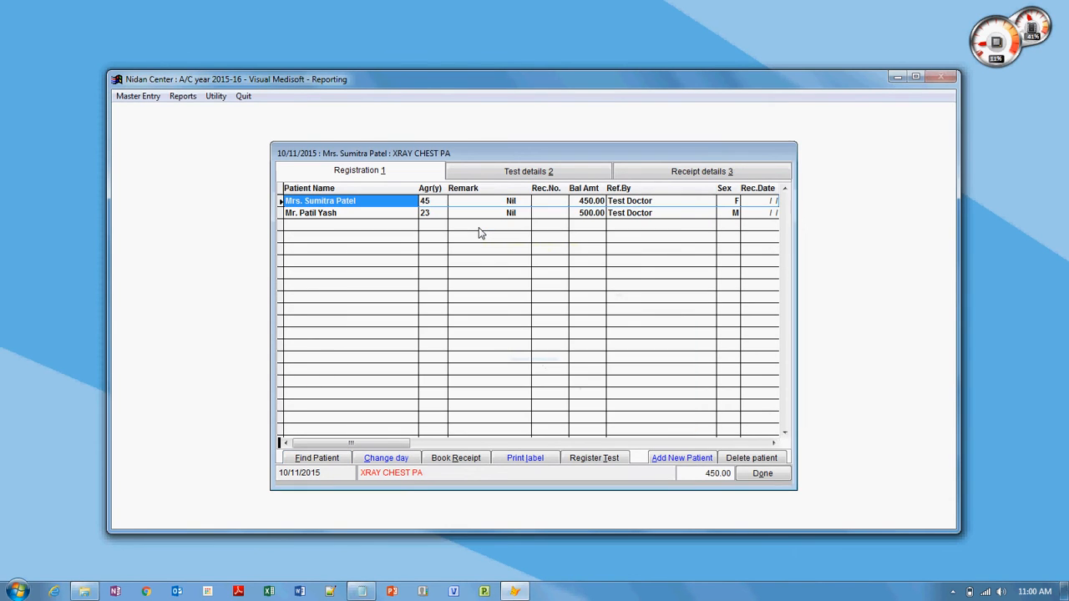
Step: Open the old report prepared for the patient's XRAY CHEST PA test, check the last conclusion line, and close the report
click(509, 171)
click(563, 205)
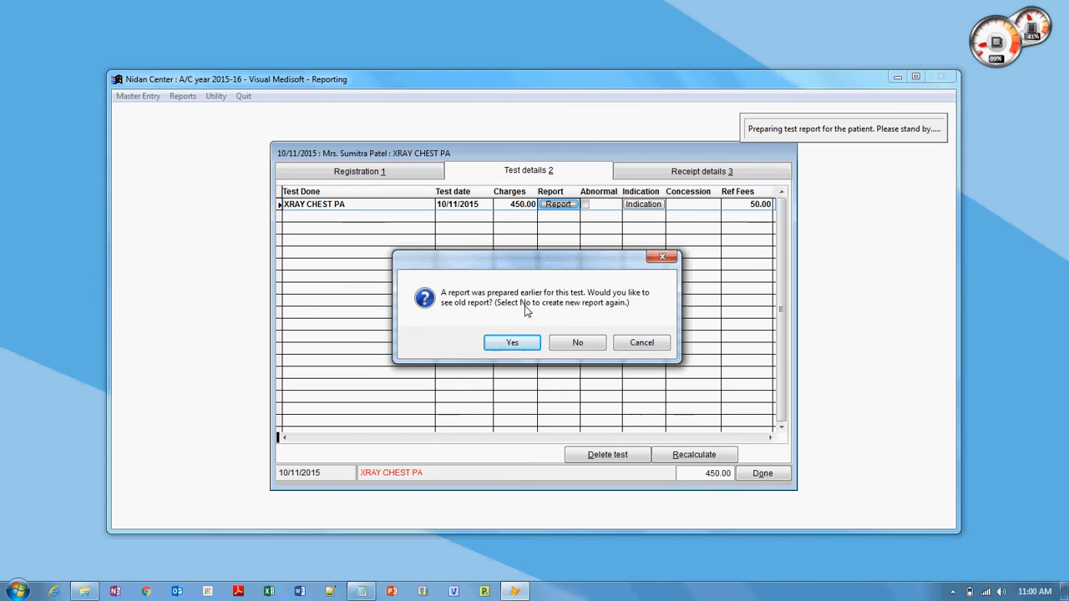
click(517, 344)
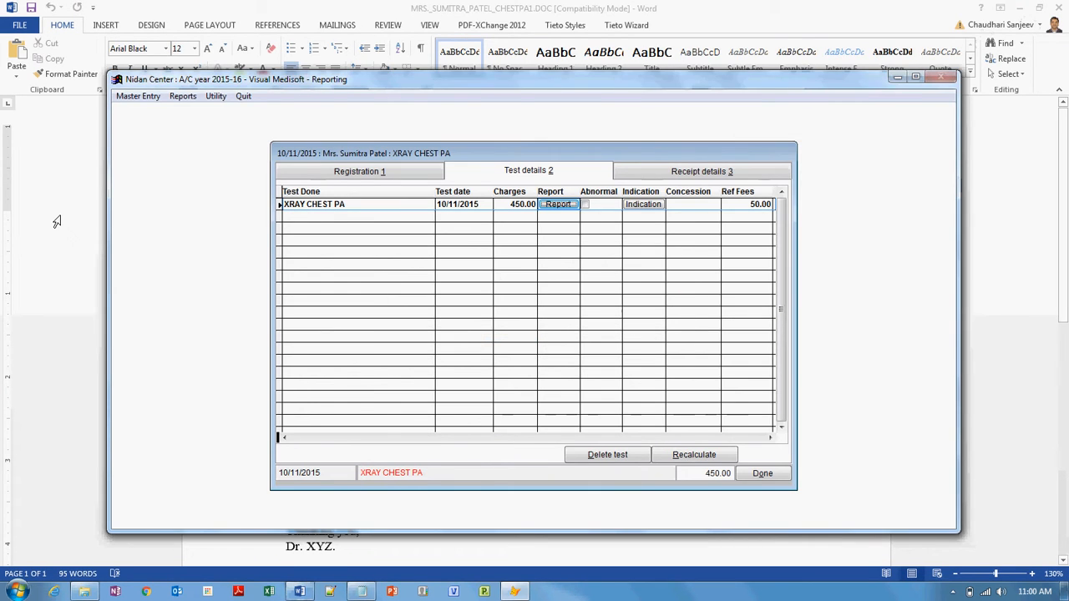
click(57, 221)
click(287, 502)
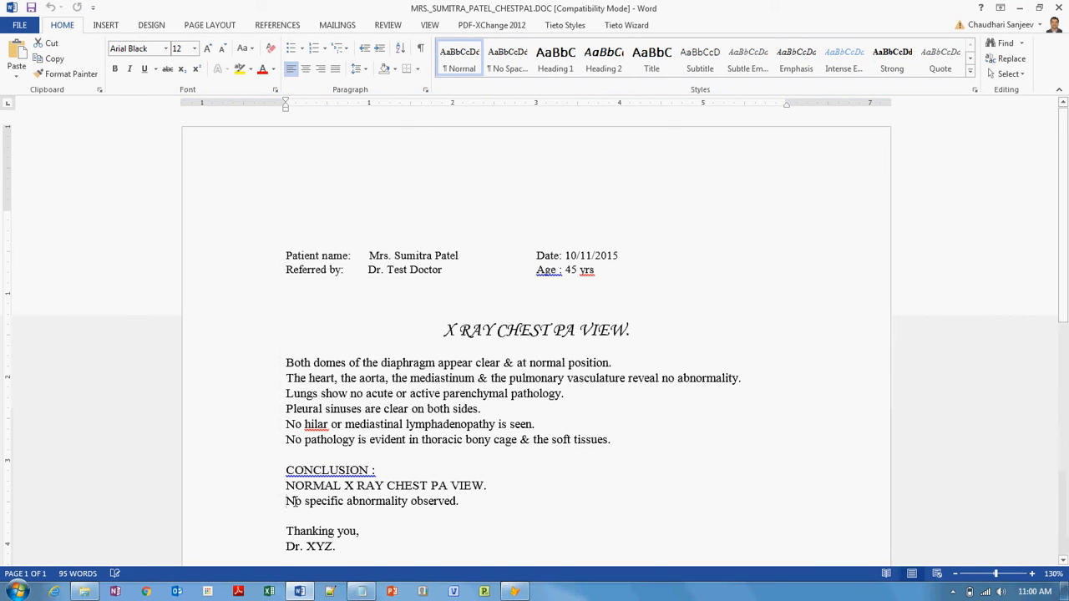
drag(288, 501, 469, 503)
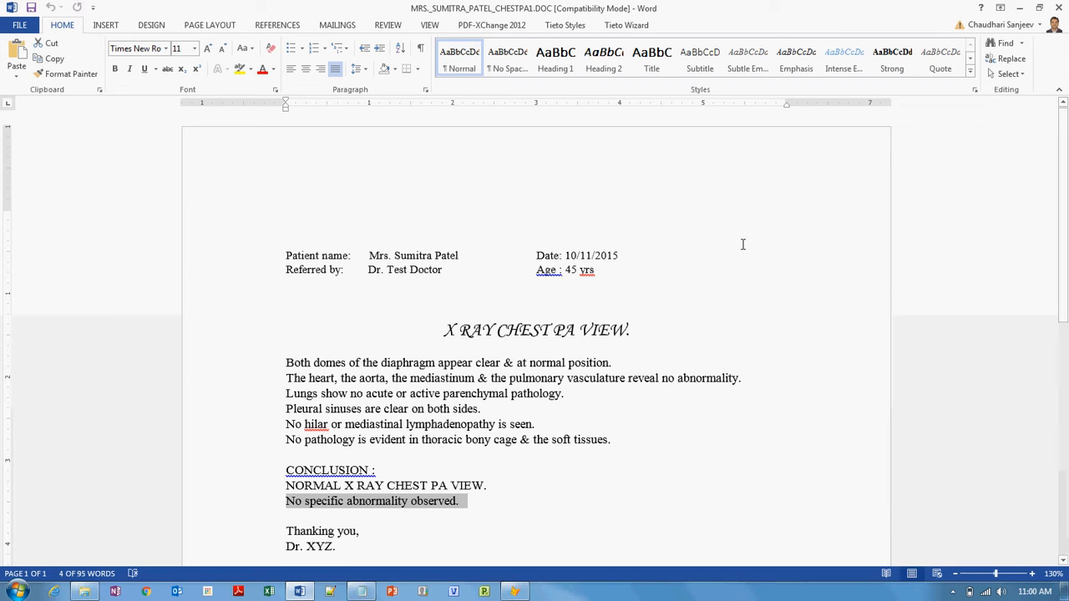
click(1059, 8)
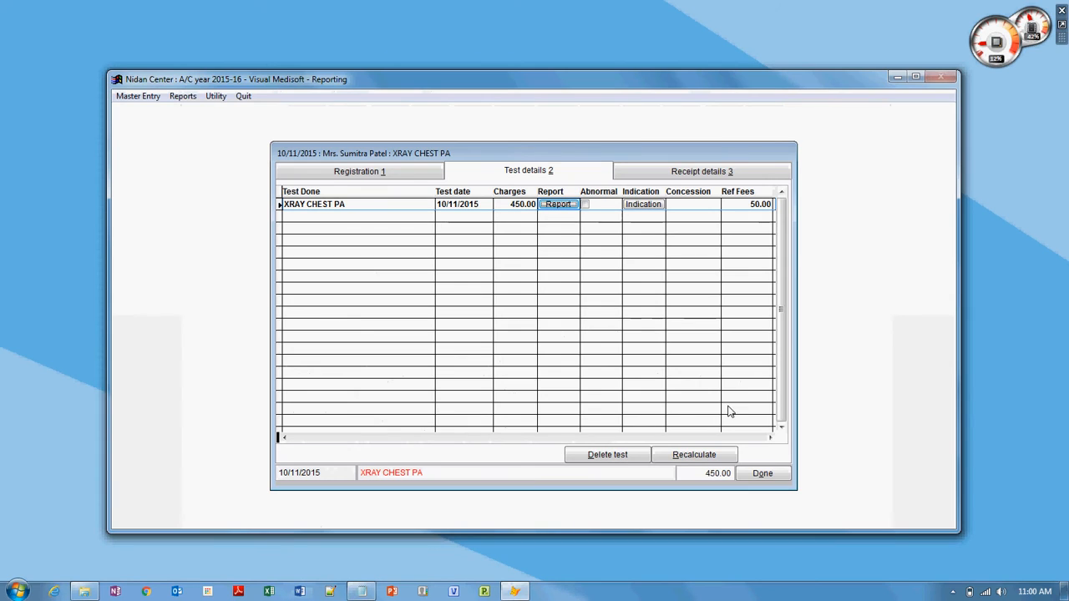
Step: Review the task list in the untitled Notepad note, keep the note open without saving, and minimize it
click(361, 591)
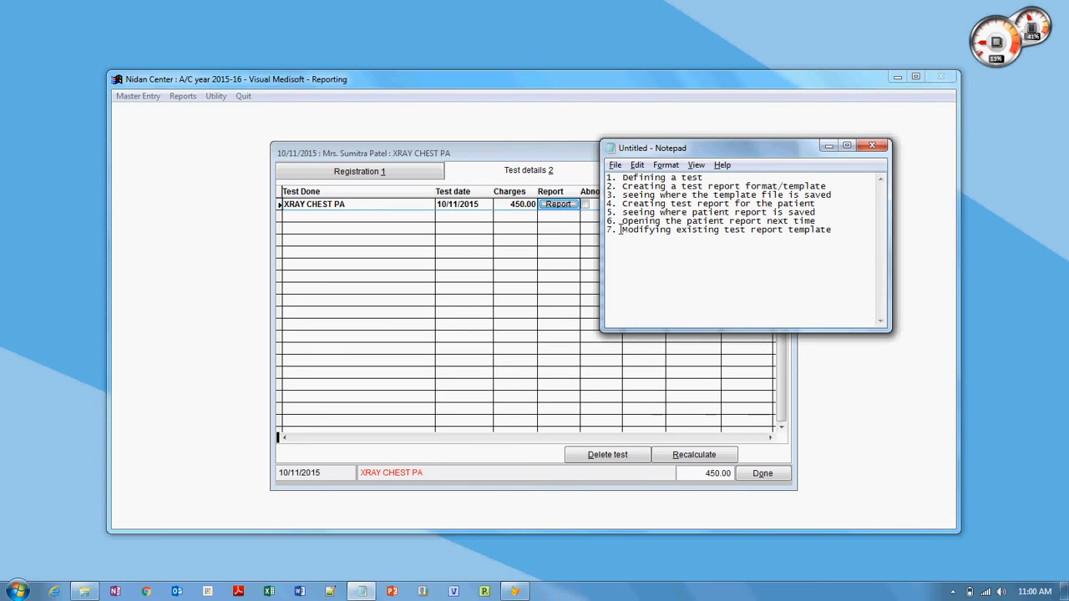
click(872, 147)
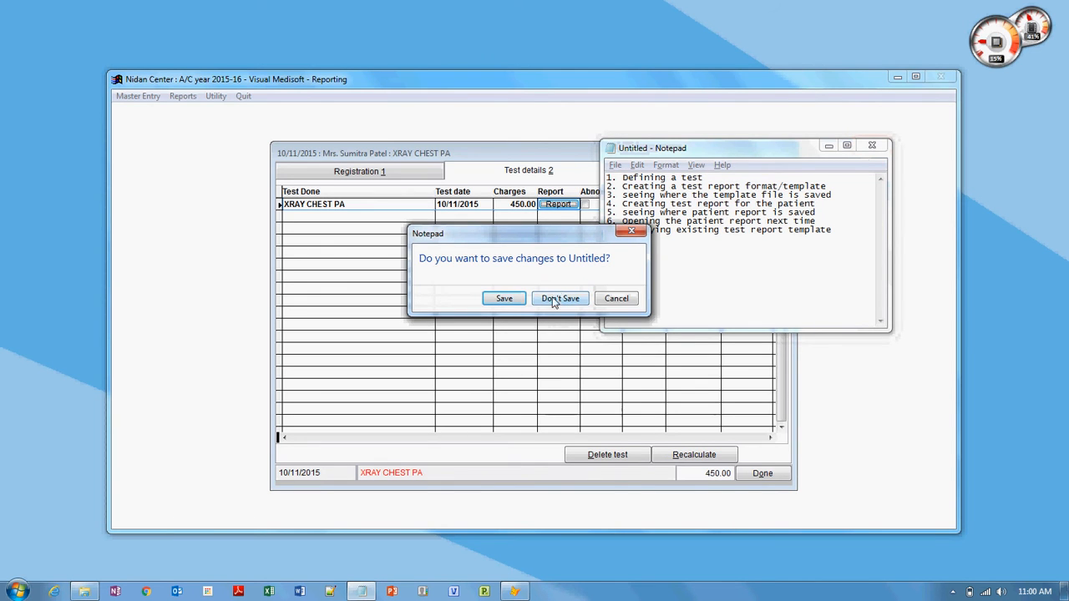
click(618, 298)
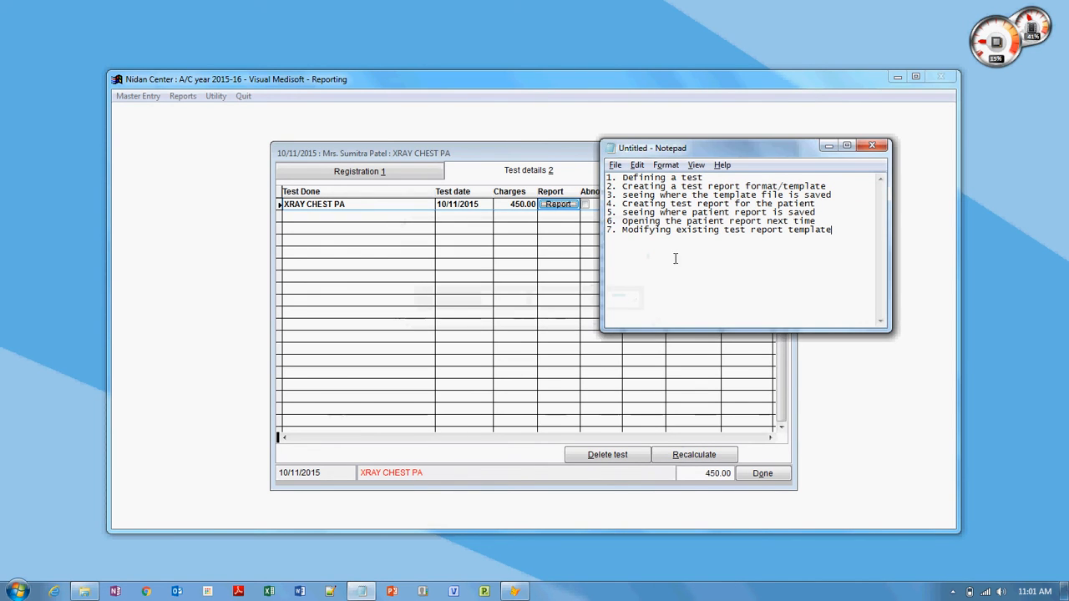
click(826, 147)
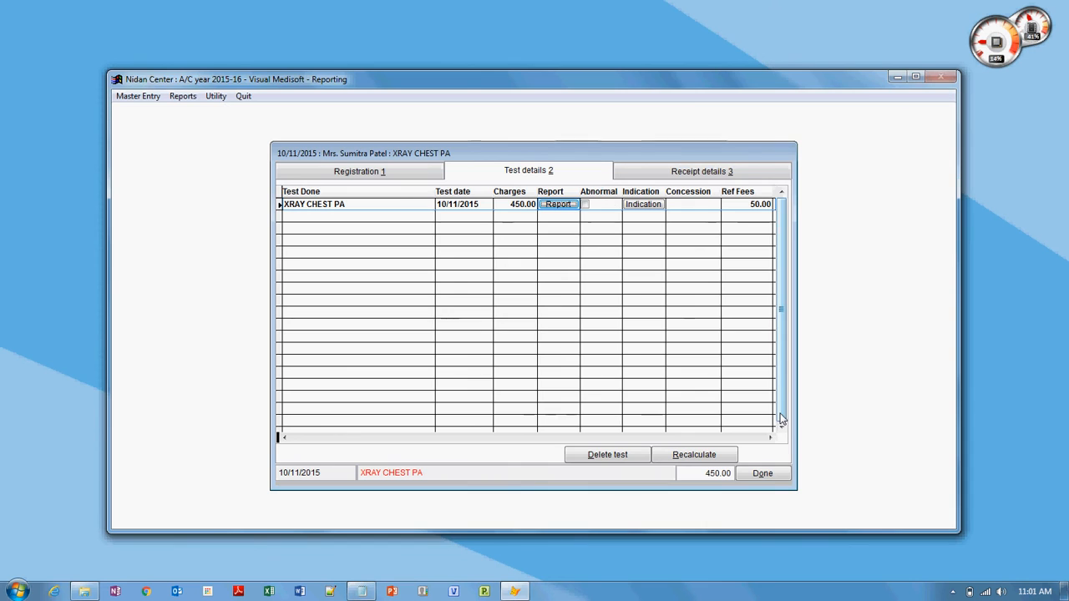
Step: Close the patient's test details and open the XRay tests group in the Tests Library
click(760, 473)
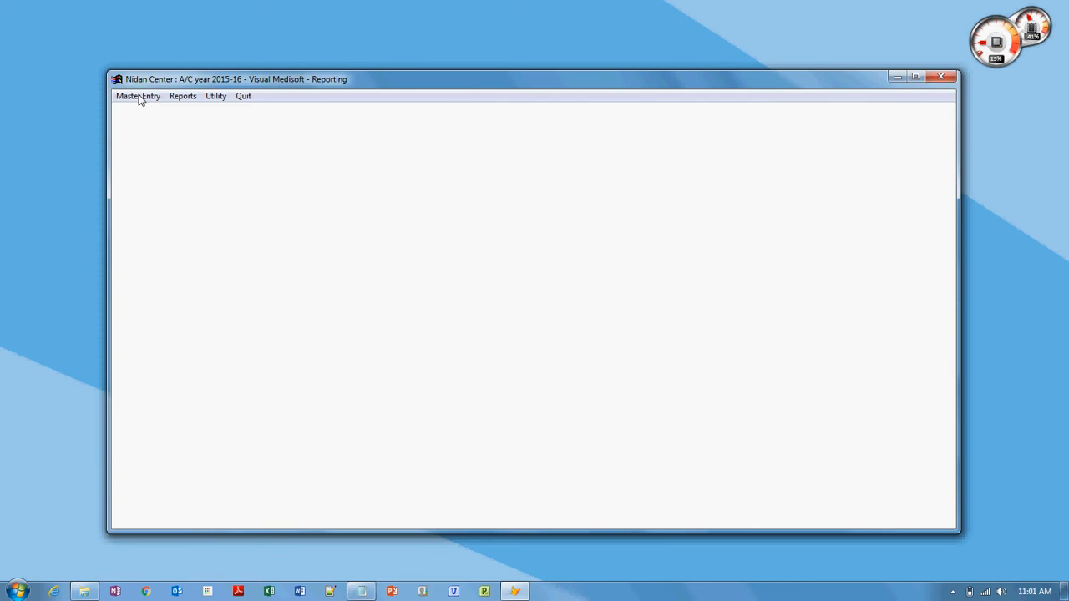
click(144, 98)
click(151, 135)
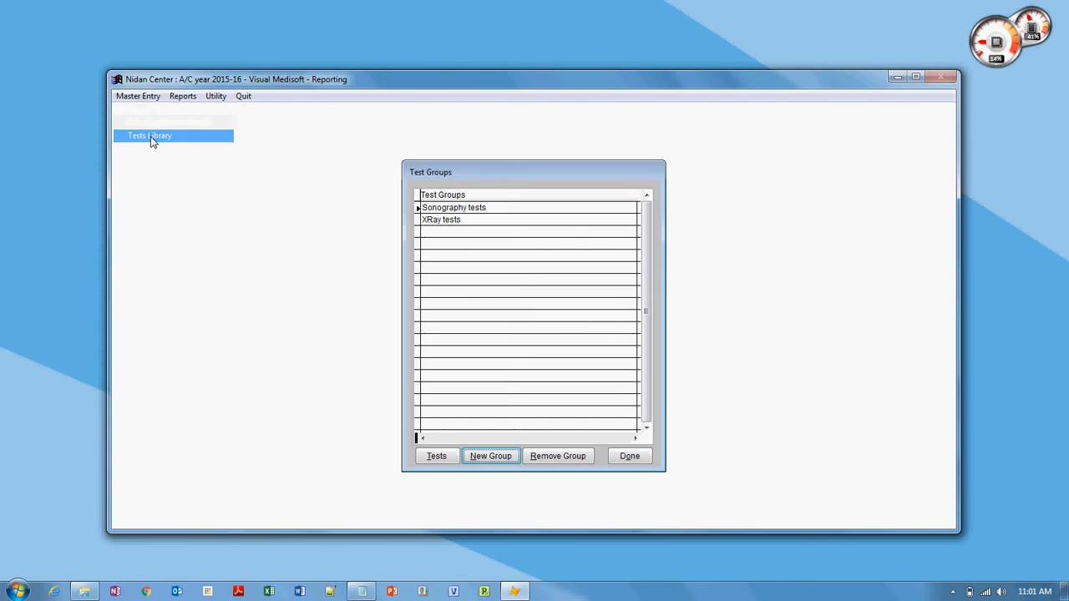
click(423, 220)
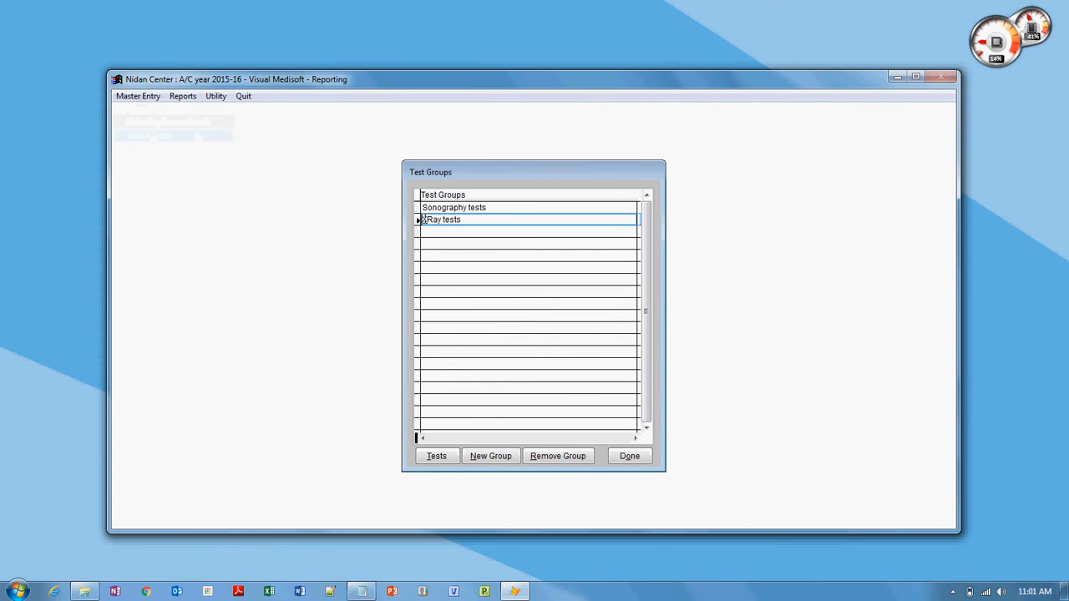
click(449, 458)
Step: Open the master report template of the XRAY CHEST PA test and switch to it in Word
click(365, 210)
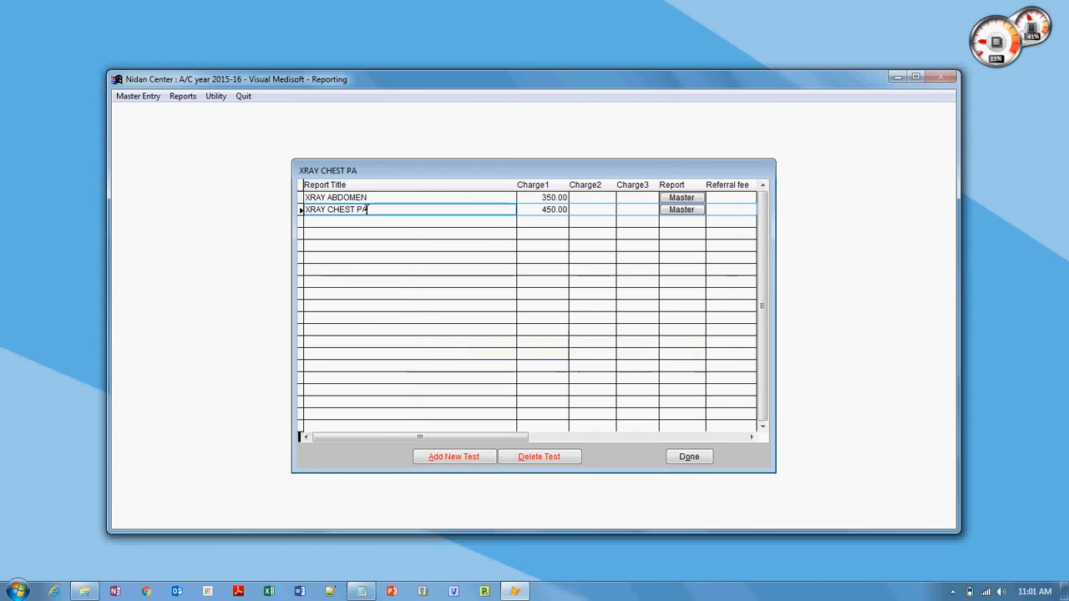
click(682, 210)
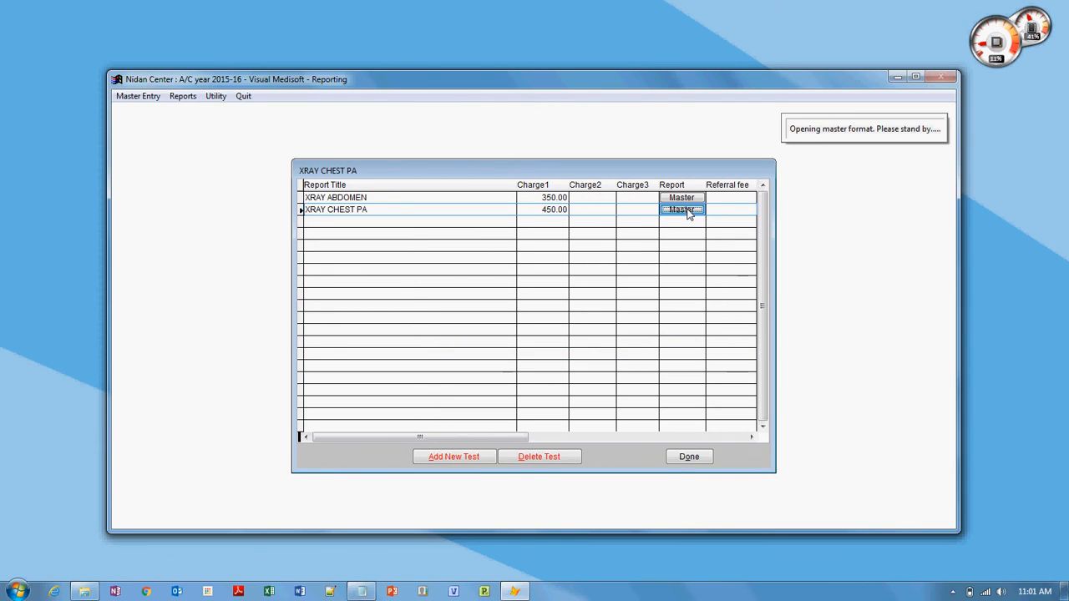
click(658, 363)
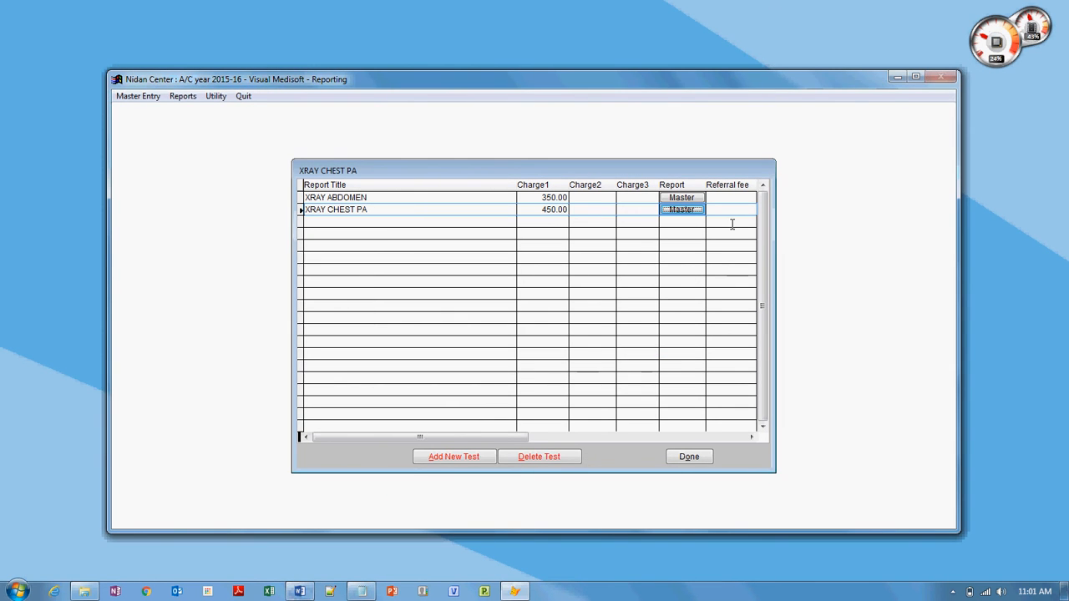
click(897, 77)
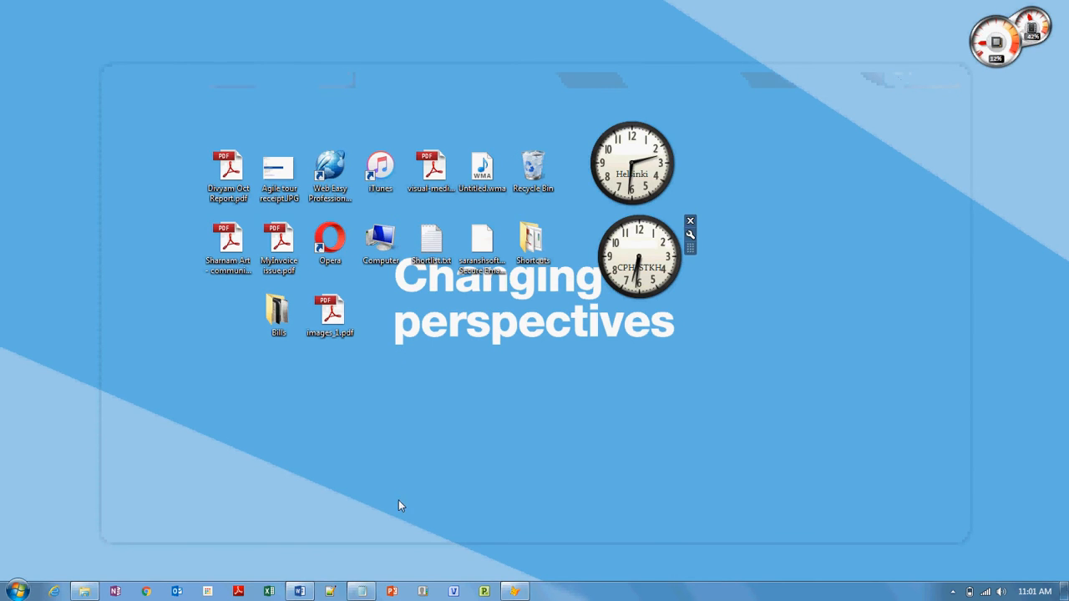
click(300, 591)
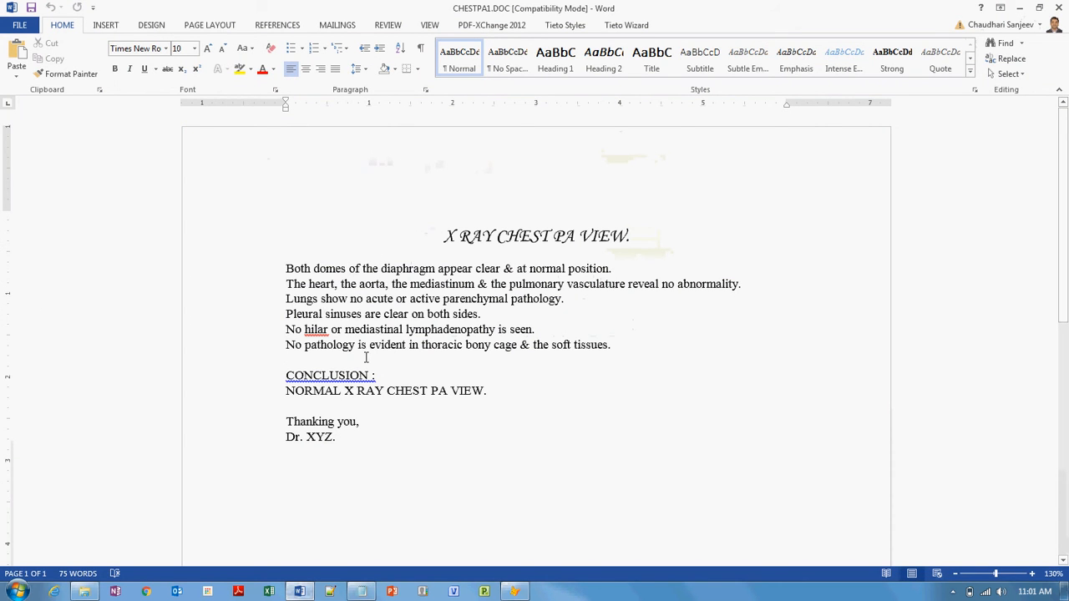
Step: Add "No specific abnormalities found." below NORMAL X RAY CHEST PA VIEW in the template, save and close it, and return to Visual Medisoft
click(491, 391)
key(Return)
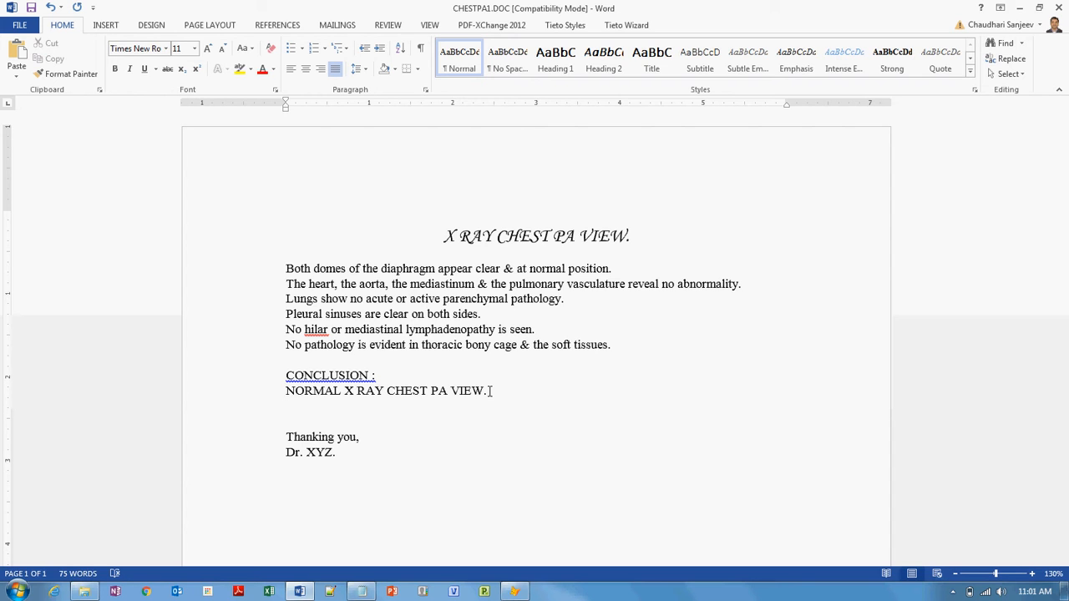
text(No specific abnormalities )
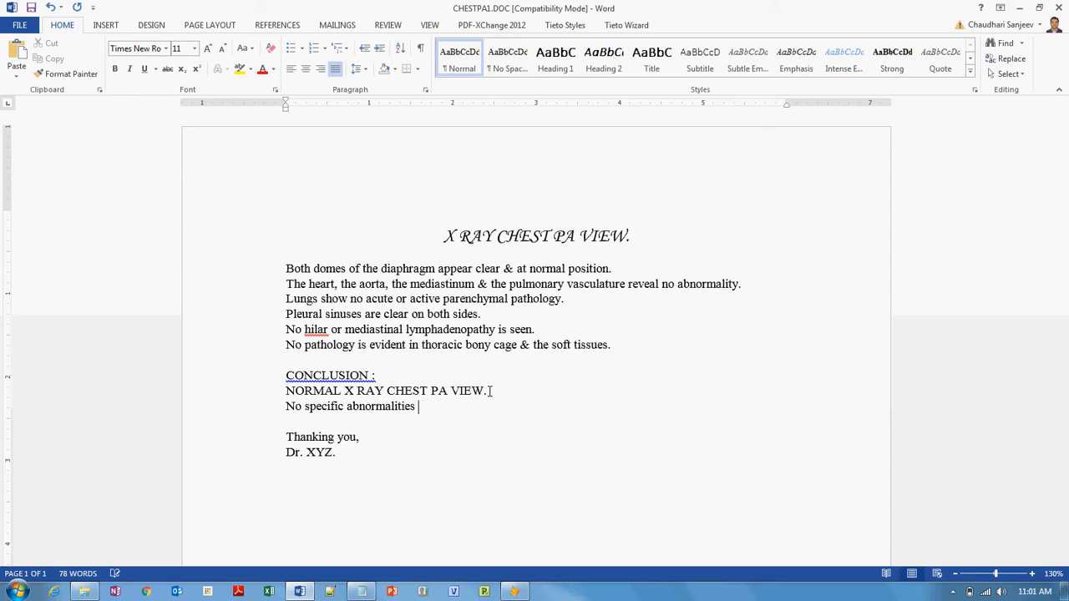
text(found.)
click(31, 8)
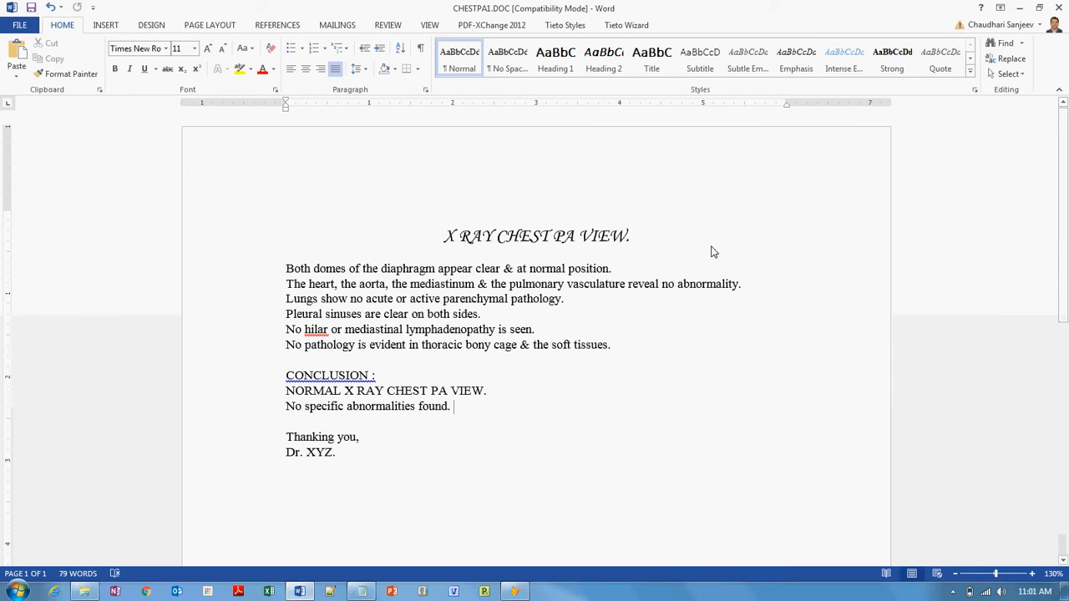
click(1059, 7)
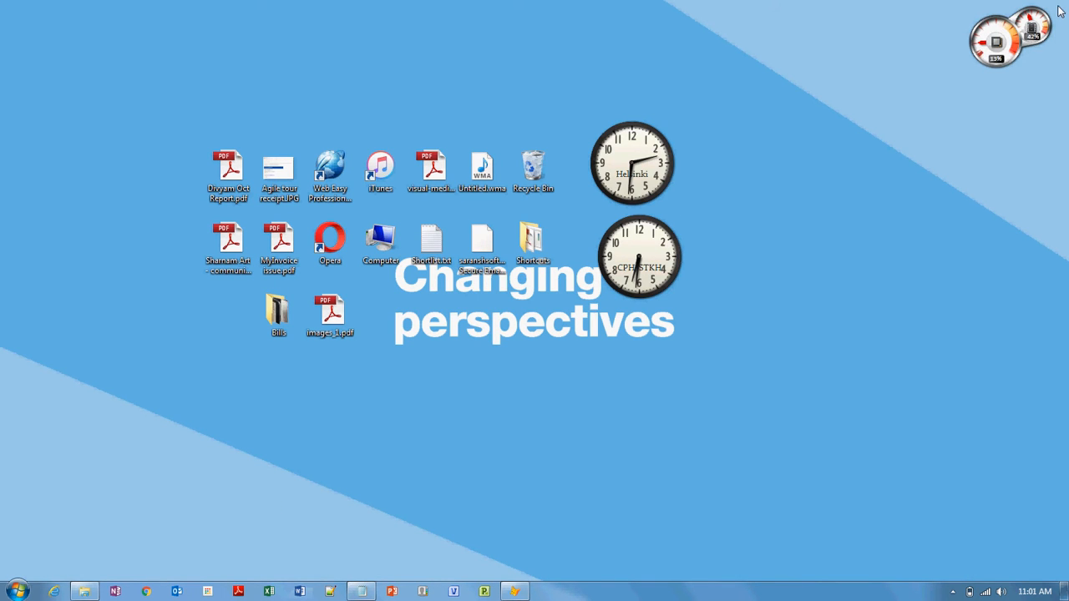
click(515, 591)
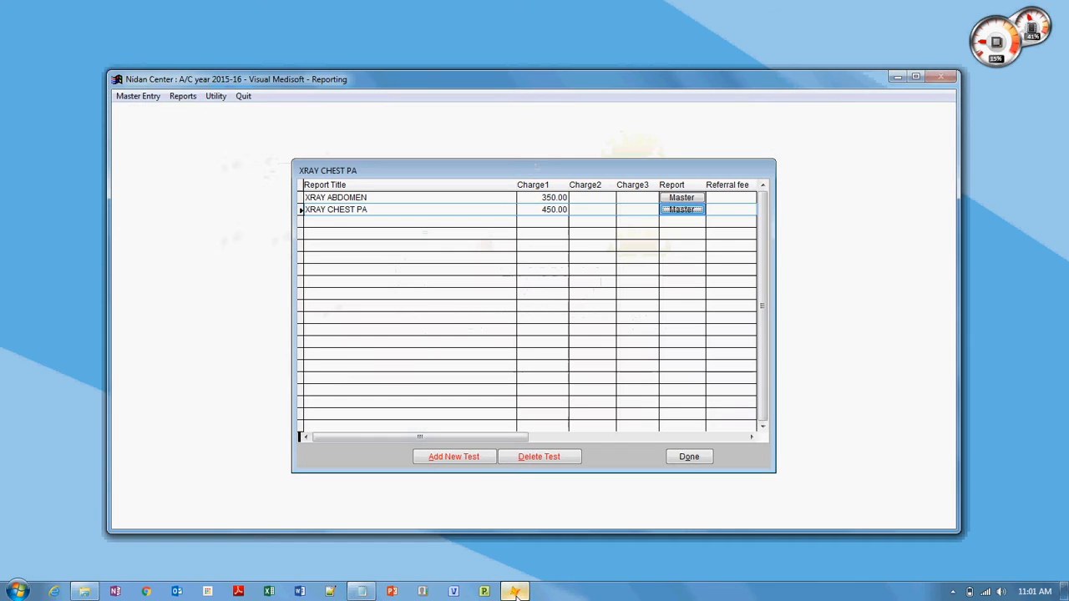
Step: Close the XRay tests list and the Tests Library, and open the patient entry list for visit date 10/11/2015
click(676, 460)
click(645, 458)
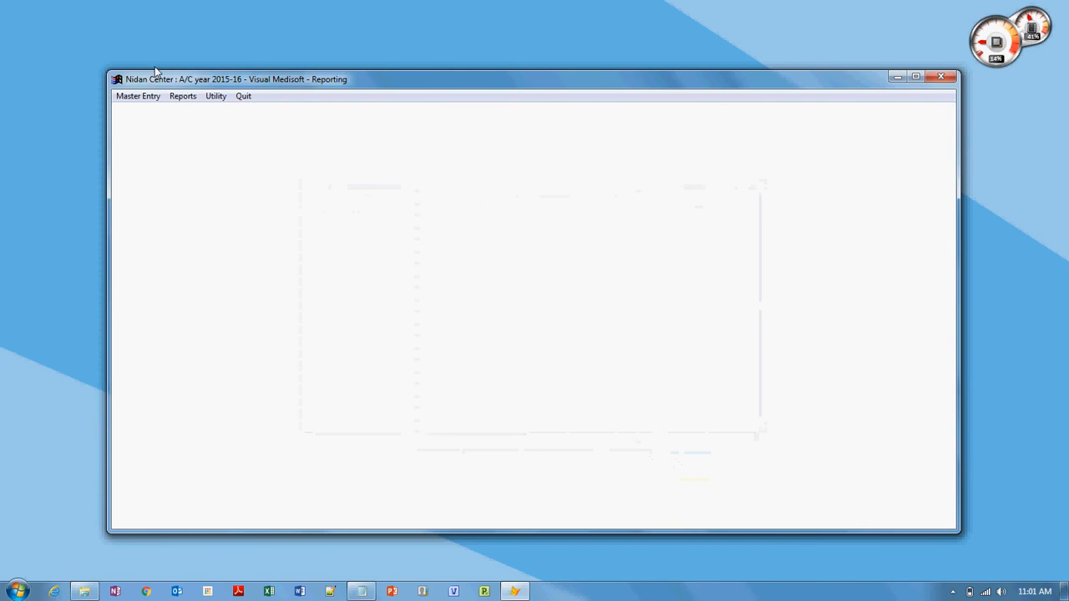
click(146, 97)
click(151, 110)
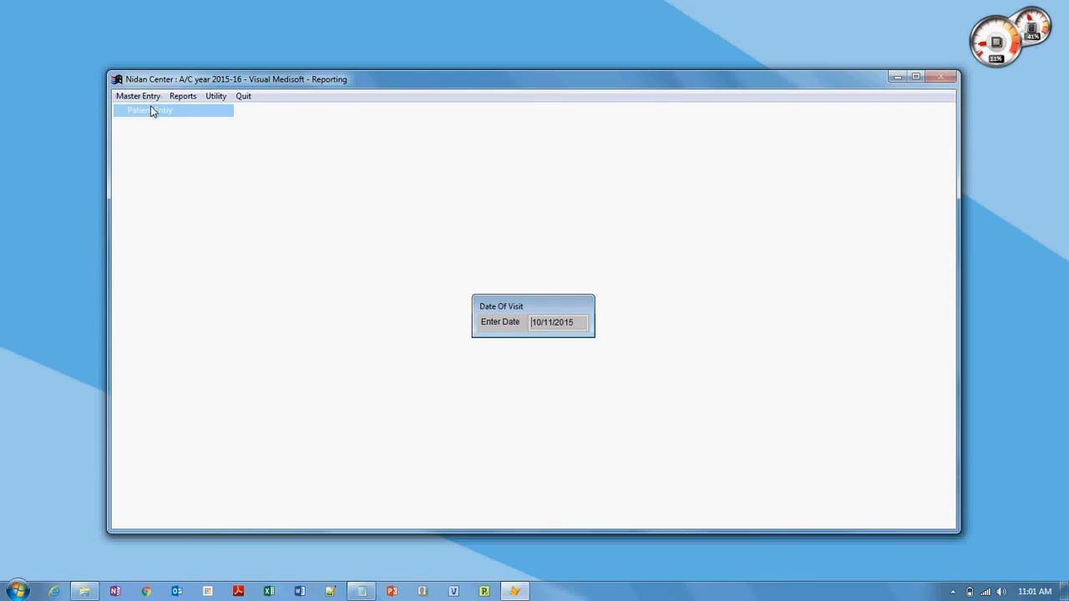
key(Return)
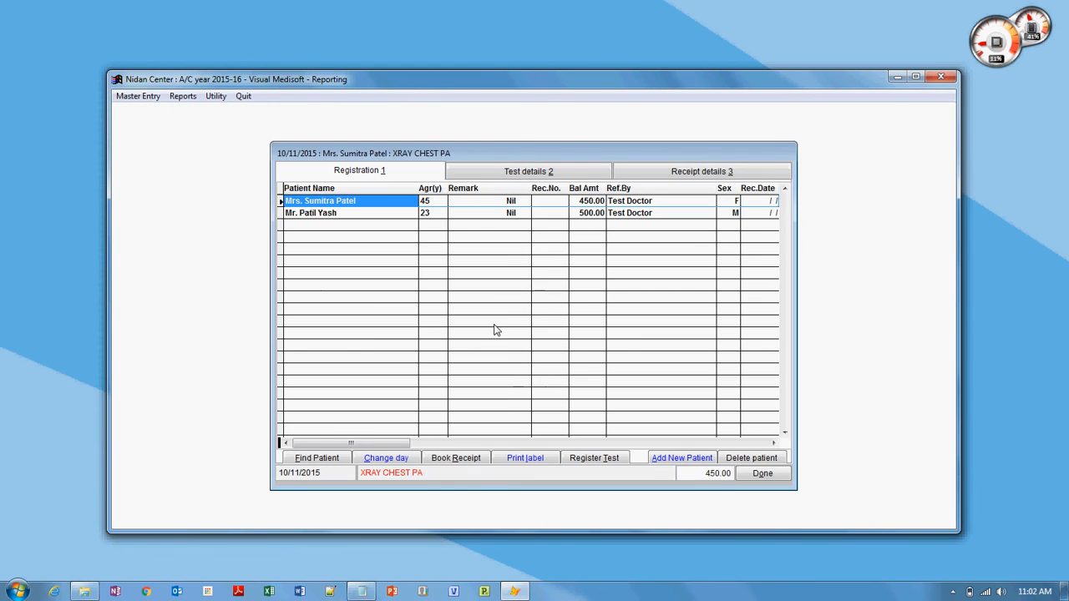
Step: Register the XRAY CHEST PA test from the XRay tests group for the second patient in the list
click(341, 213)
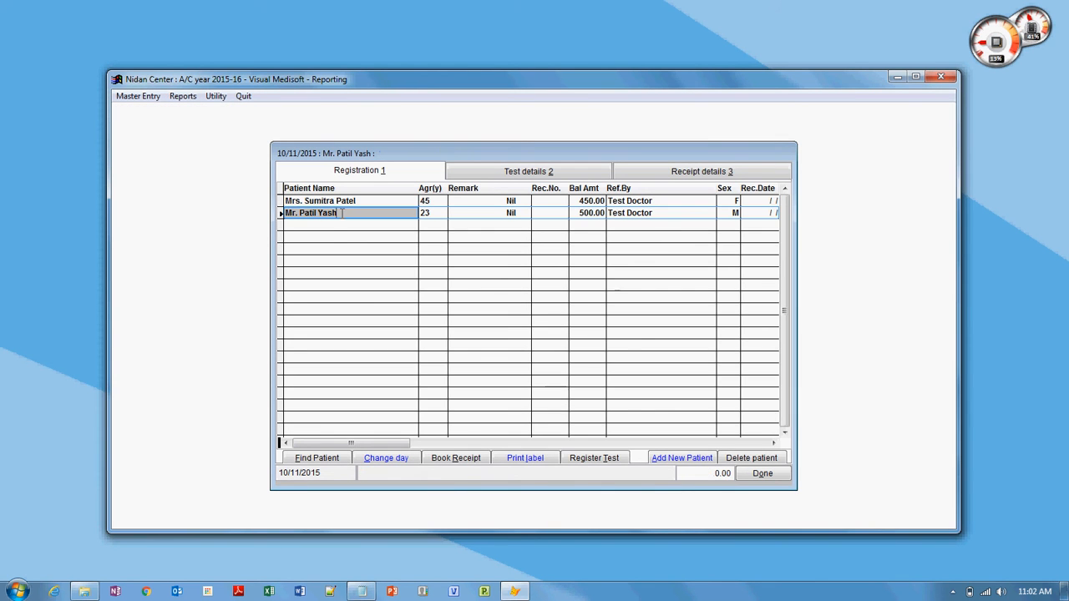
click(598, 460)
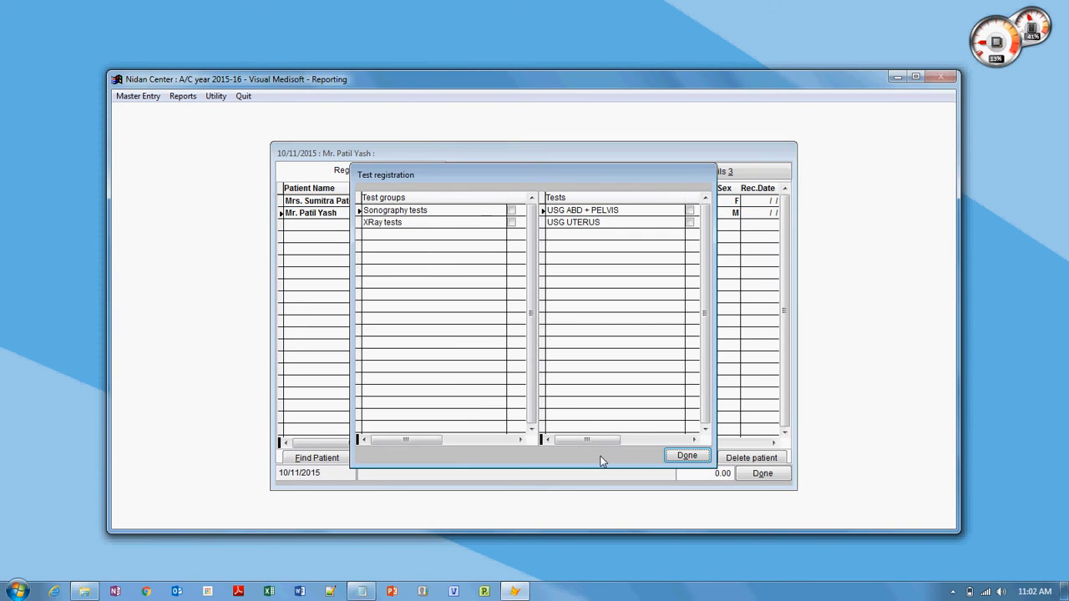
click(406, 221)
click(690, 222)
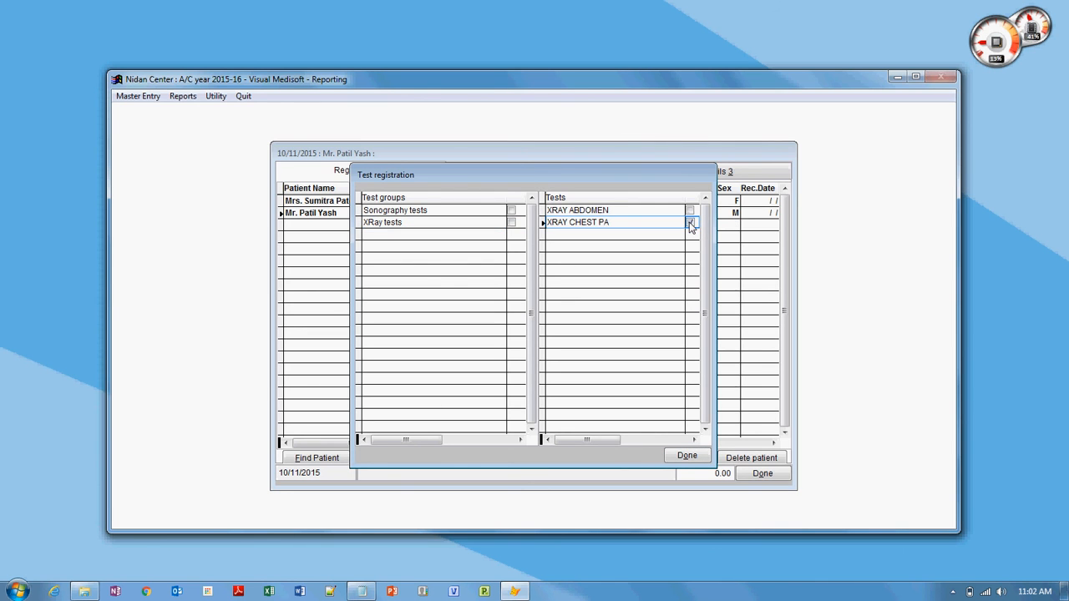
click(686, 455)
Step: Create the patient's XRAY CHEST PA report from the test details and check the line "No specific abnormalities found." under its conclusion in Word
click(499, 170)
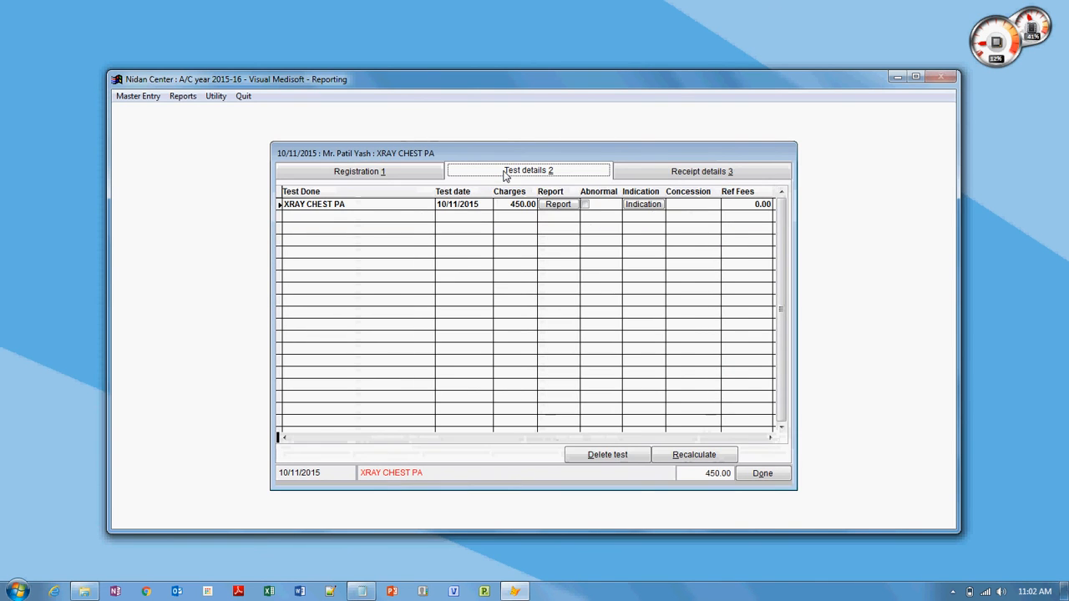
click(558, 204)
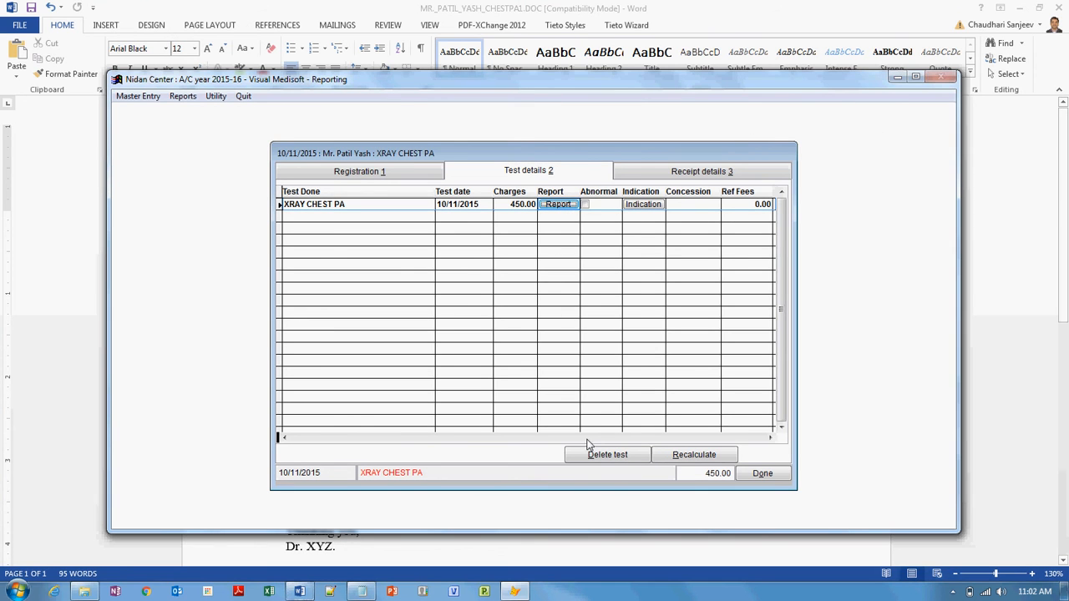
click(76, 256)
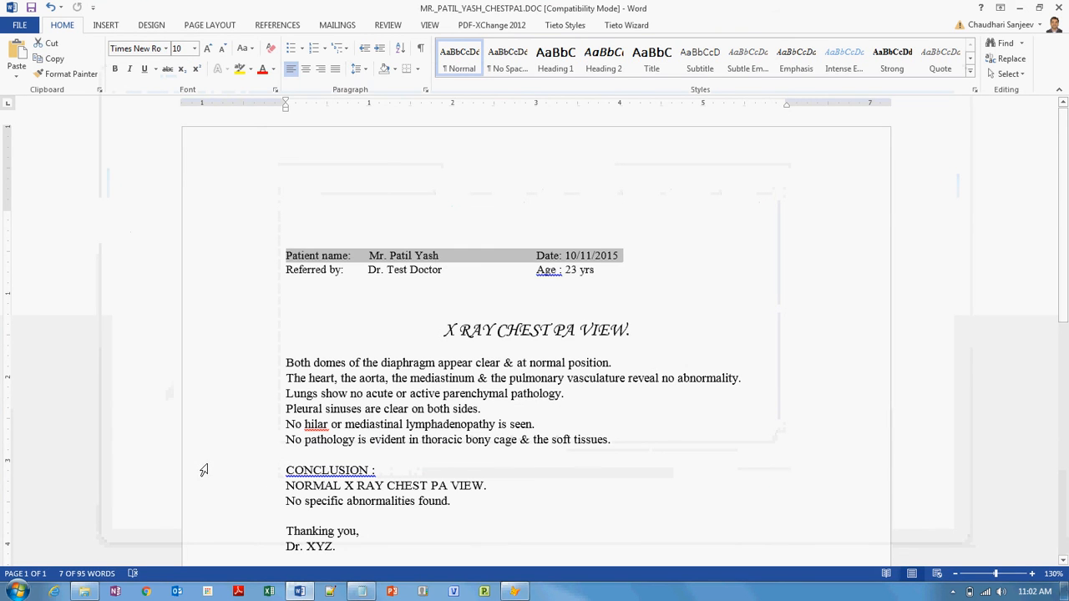
click(243, 509)
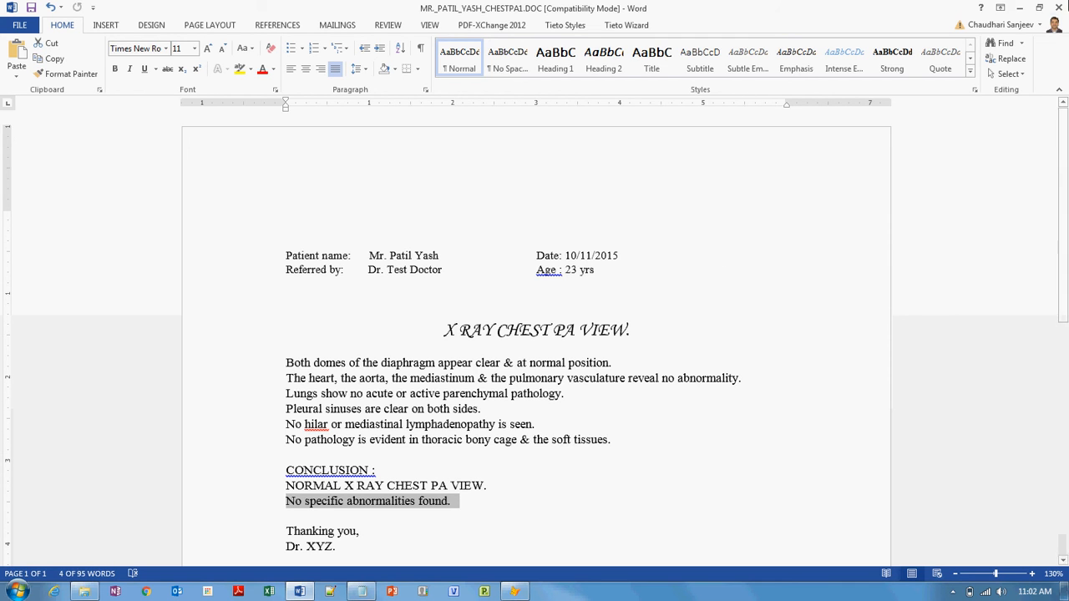
Step: Close the Word report and the patient entry window, and restore the task list note in Notepad
click(1058, 8)
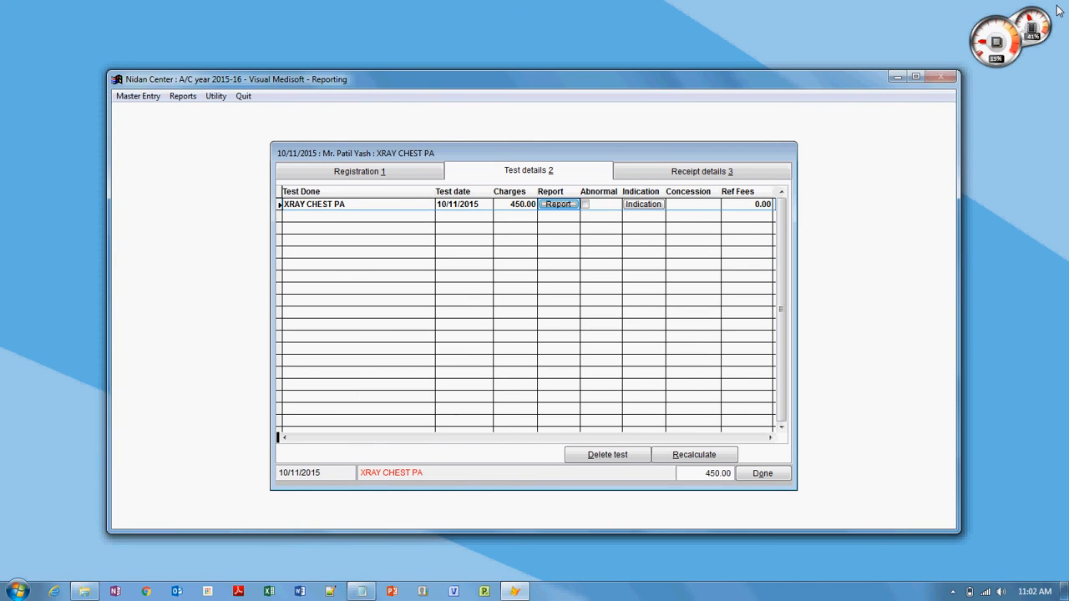
click(776, 476)
click(365, 591)
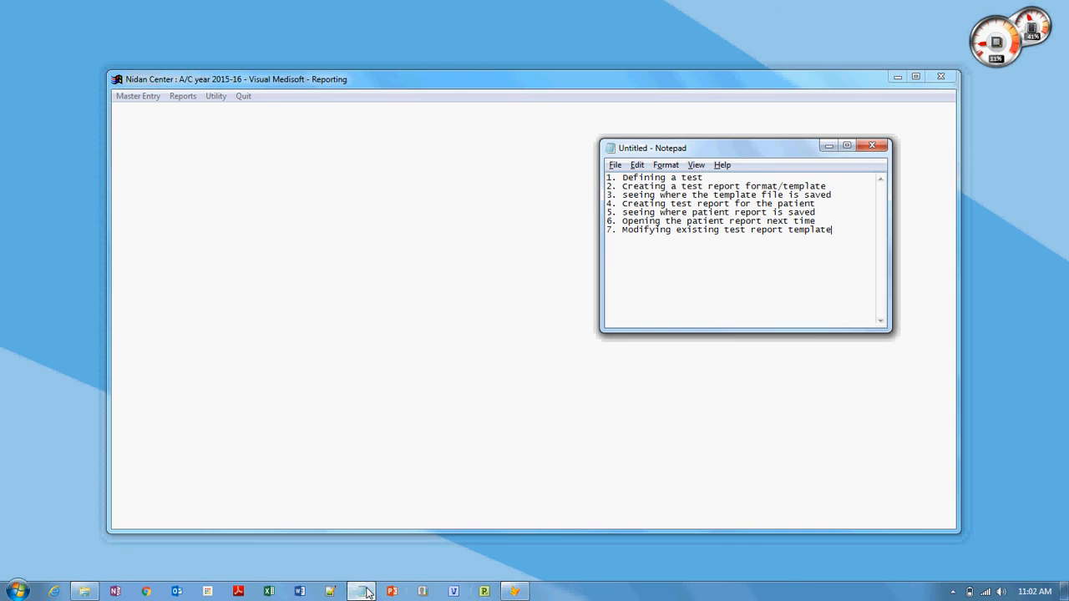